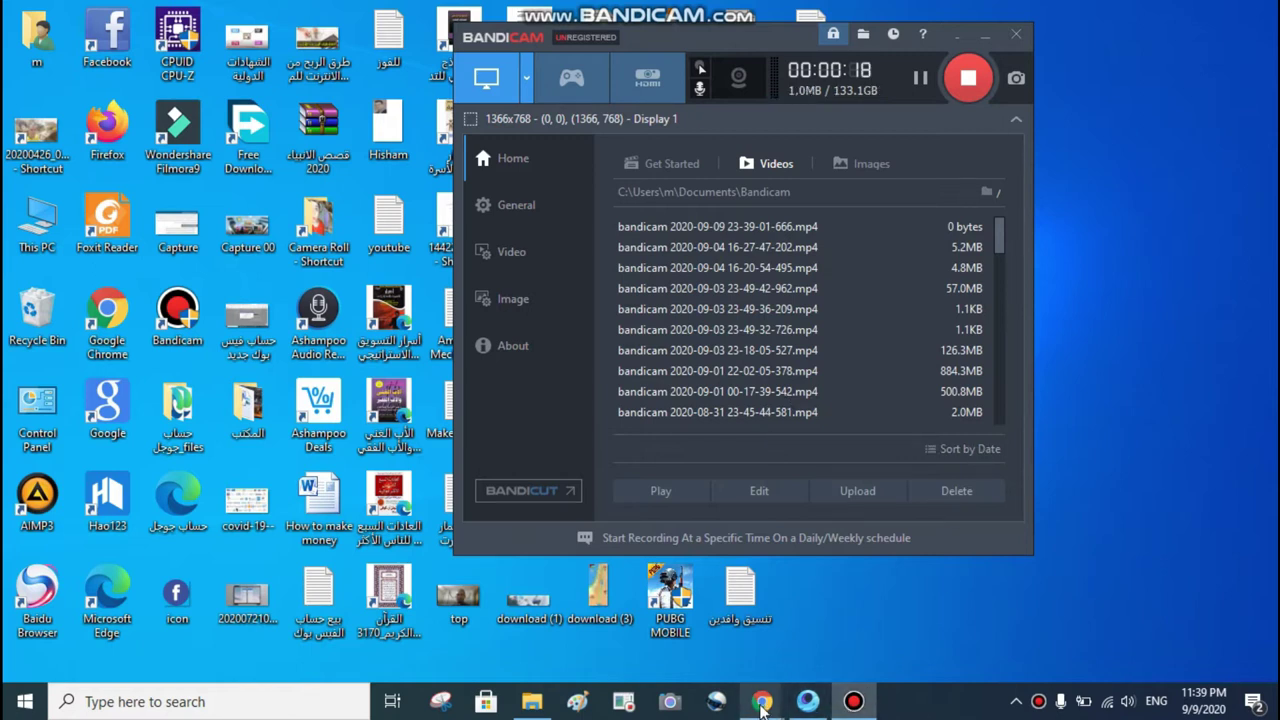
- Switch to the Chrome window showing the YouTube video, open a new tab and pin the YouTube tab
mouse_move(768, 703)
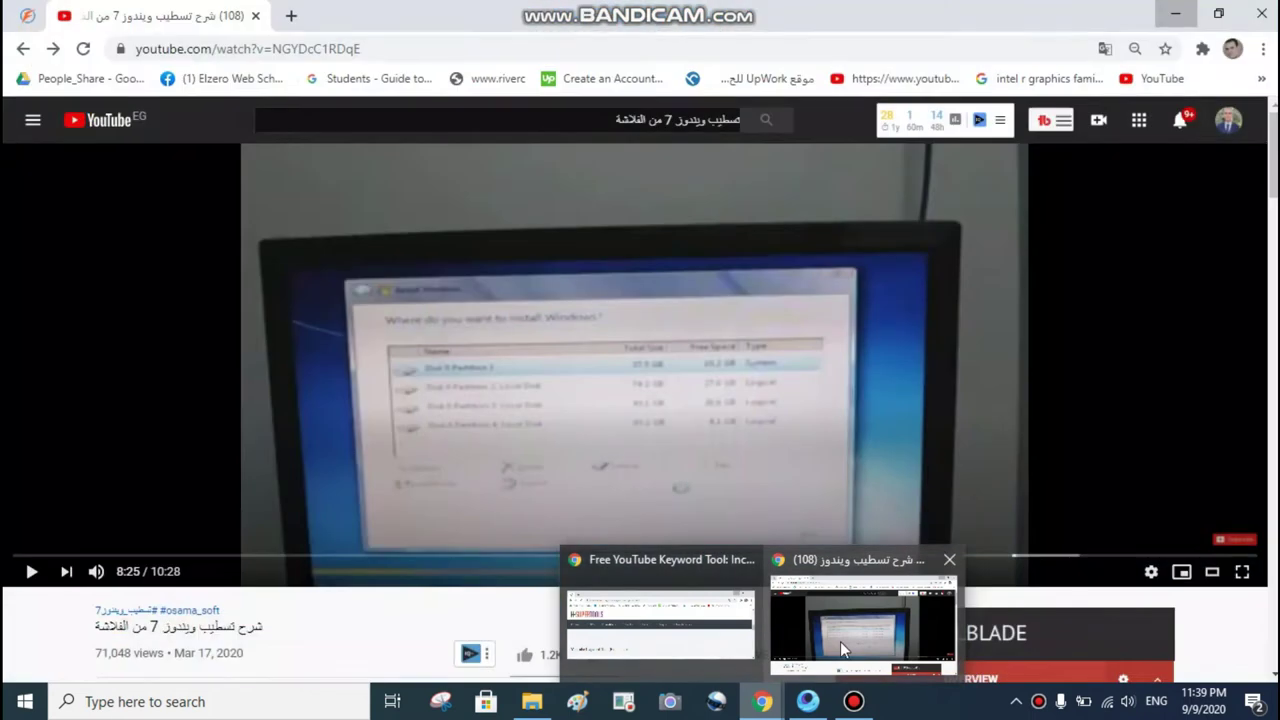
left_click(840, 636)
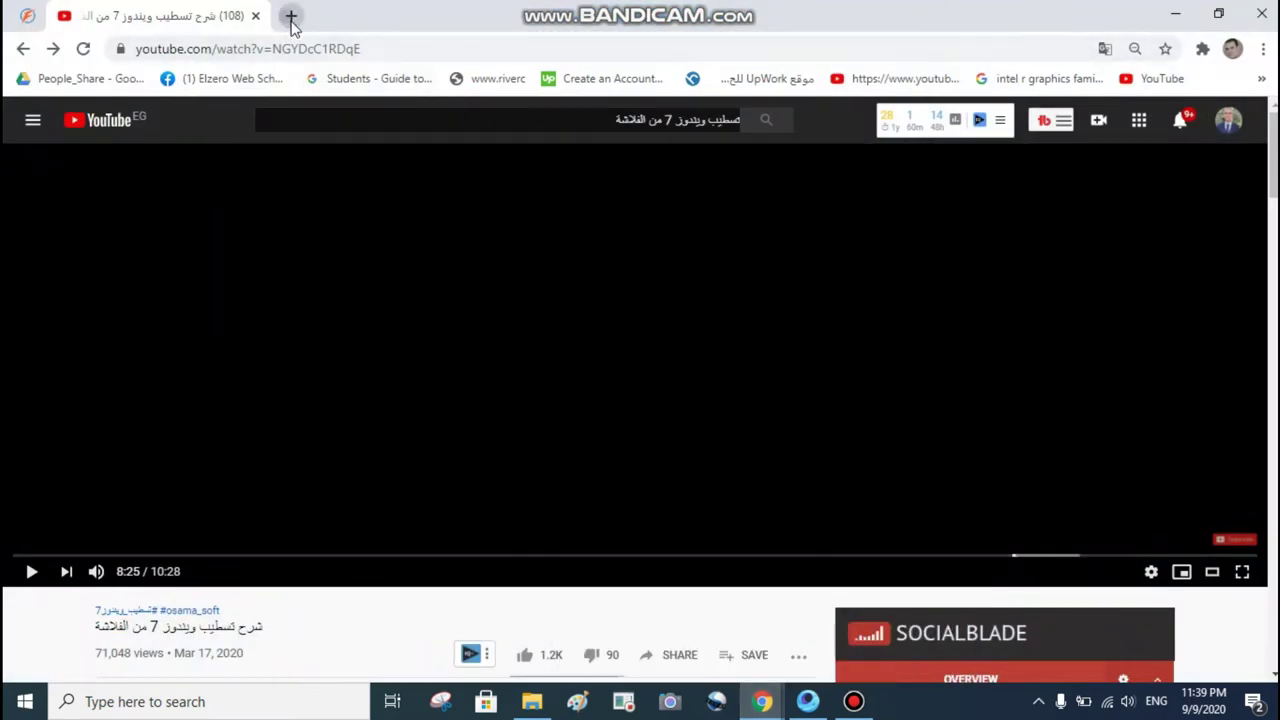
left_click(291, 16)
right_click(200, 12)
left_click(265, 122)
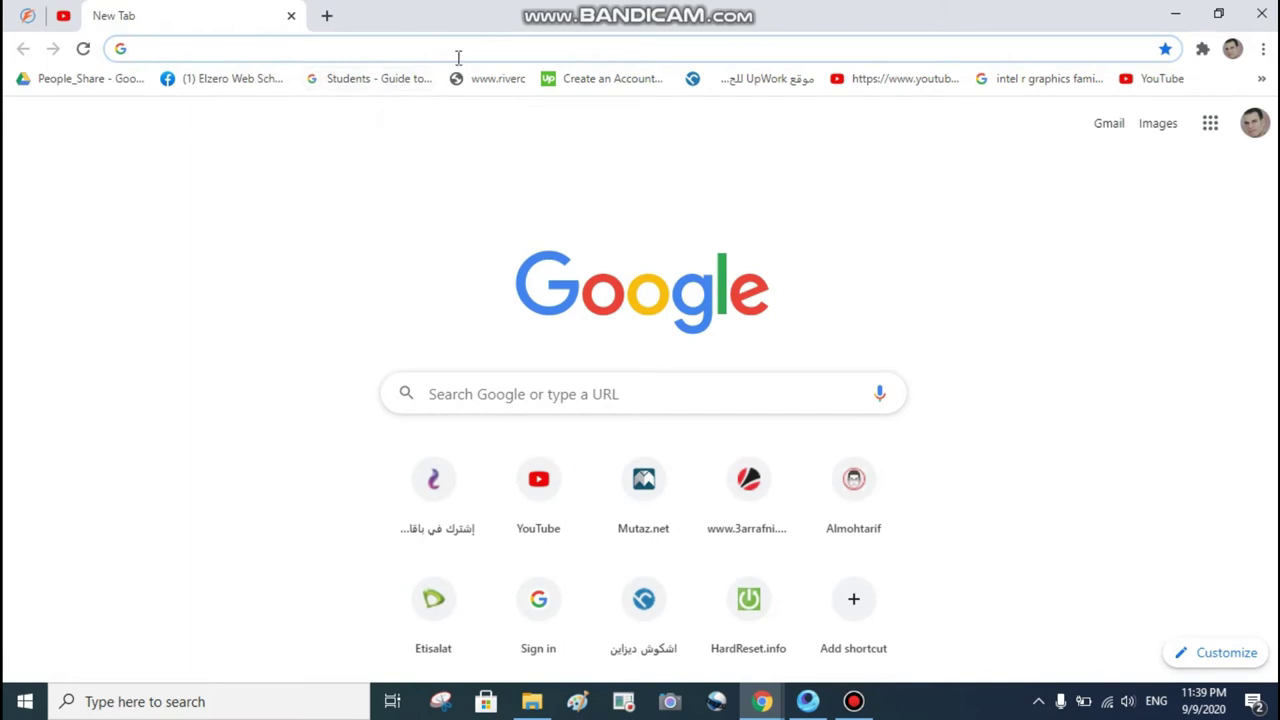
- Search Google for mutaz.net and open the Mutaz.net Free Programs Download for Windows site
type("mut")
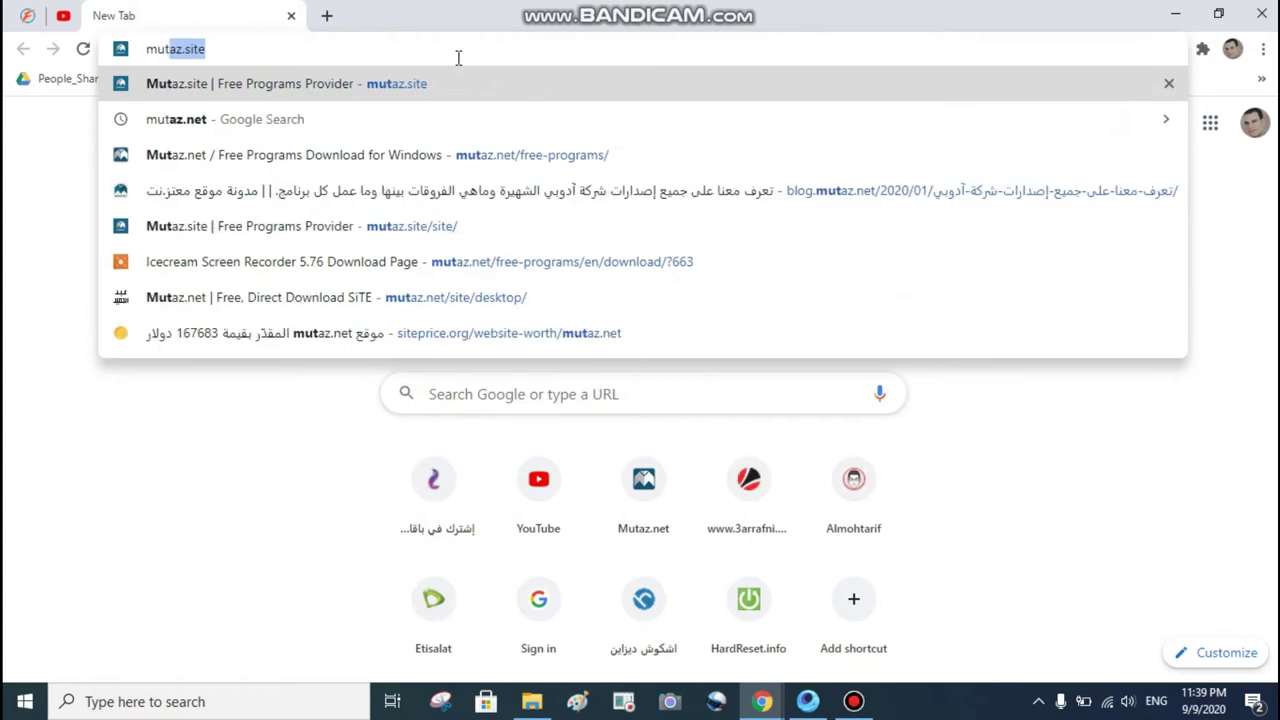
key("Down")
key("Return")
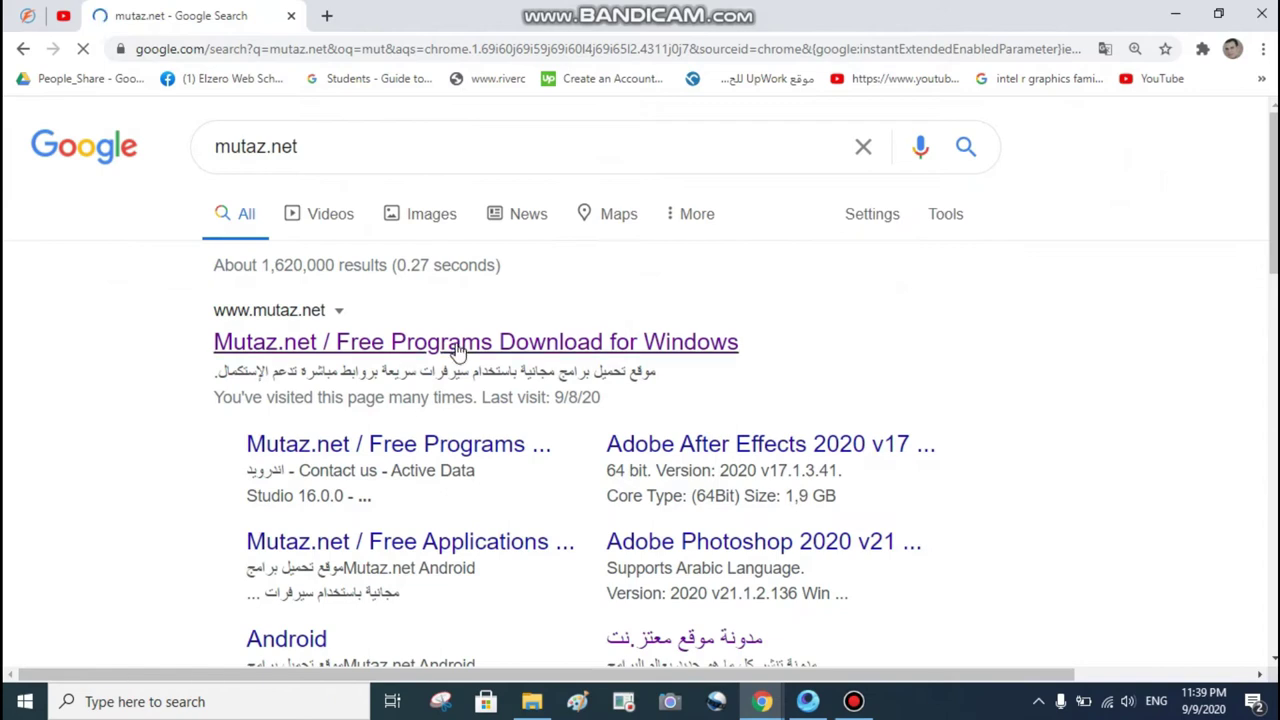
left_click(460, 344)
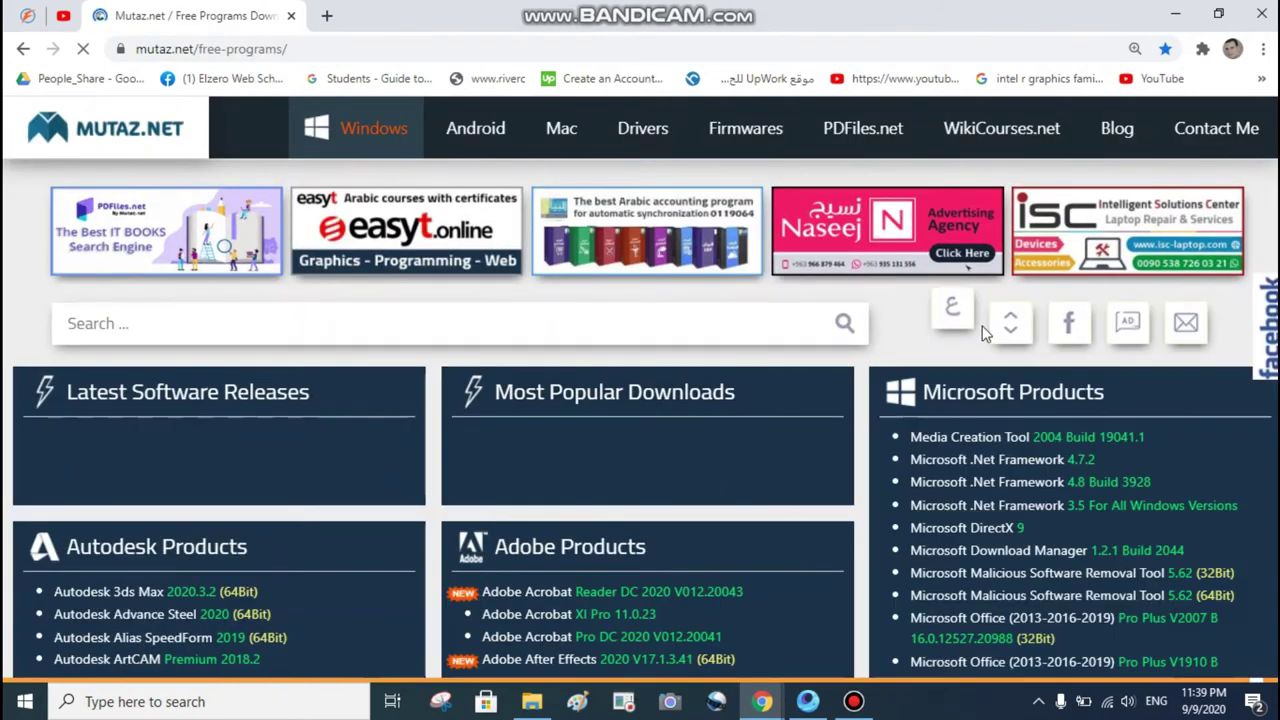
- Find Windows 7 SP1 DUAL BOOT 28in1 AUG 2020 among the Microsoft Products and open its download page
scroll(850, 345, "down", 4)
scroll(850, 345, "down", 5)
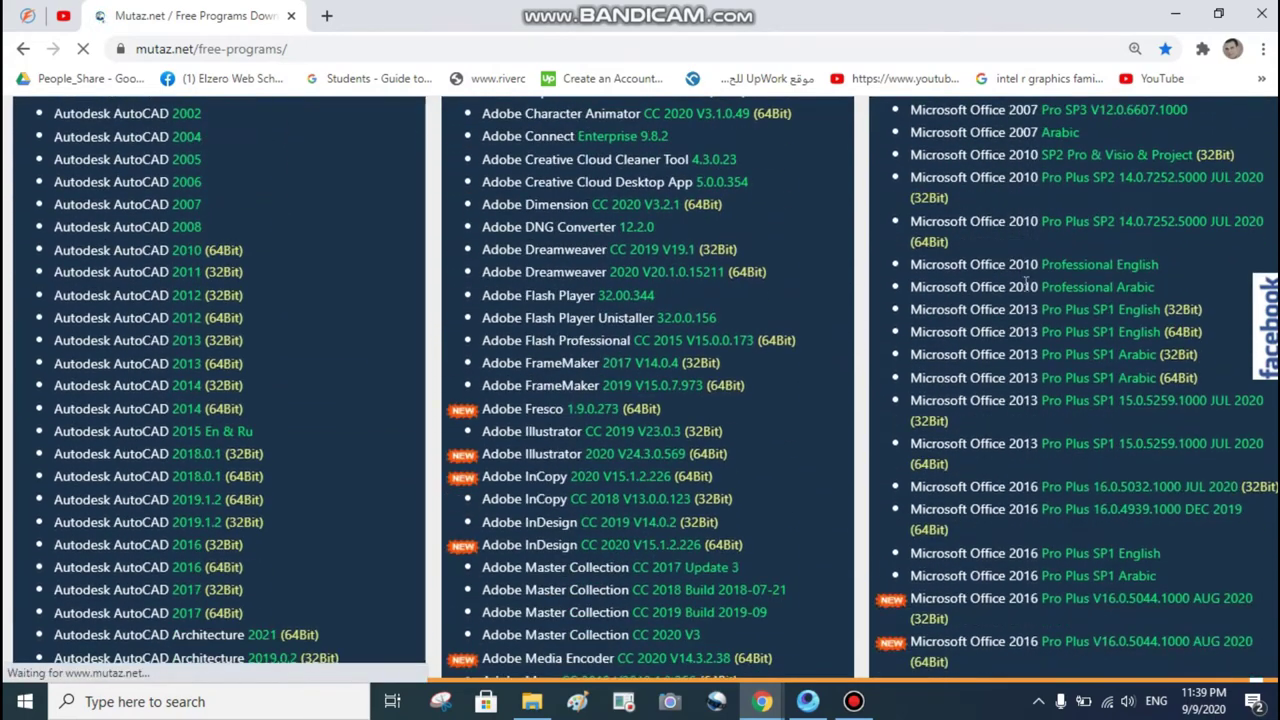
scroll(1226, 412, "down", 6)
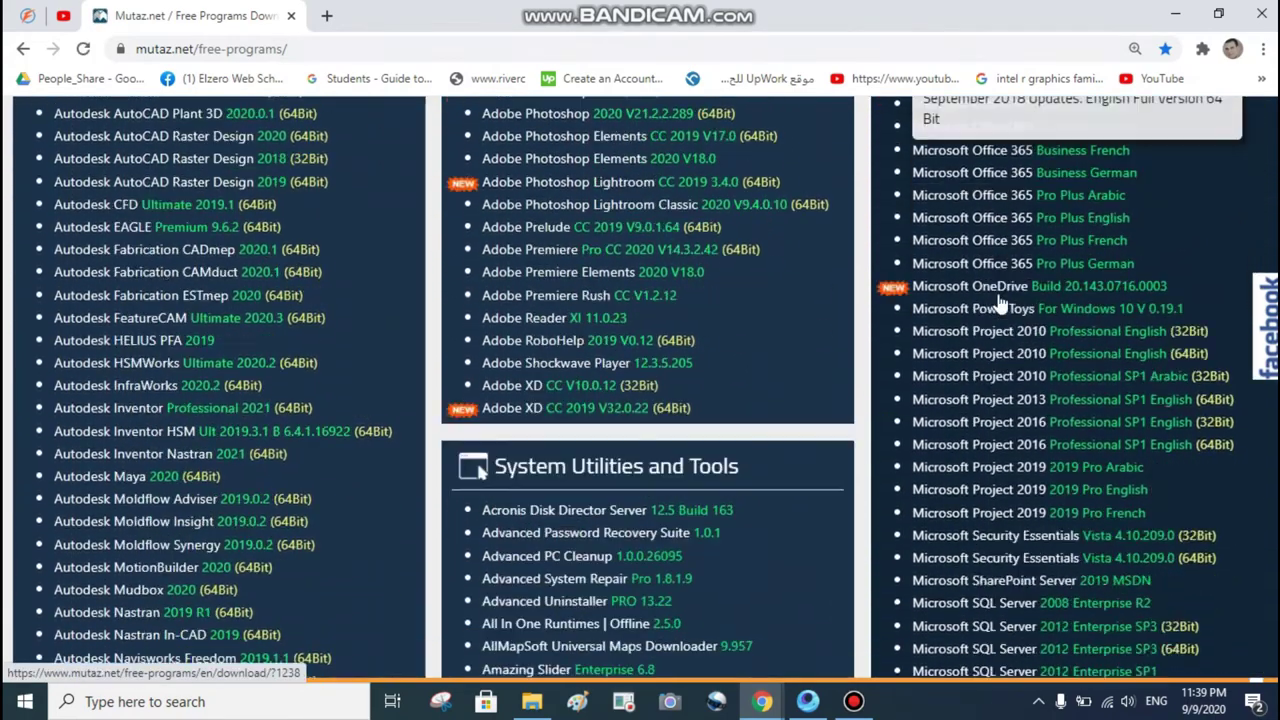
scroll(1036, 345, "up", 6)
scroll(1036, 345, "up", 10)
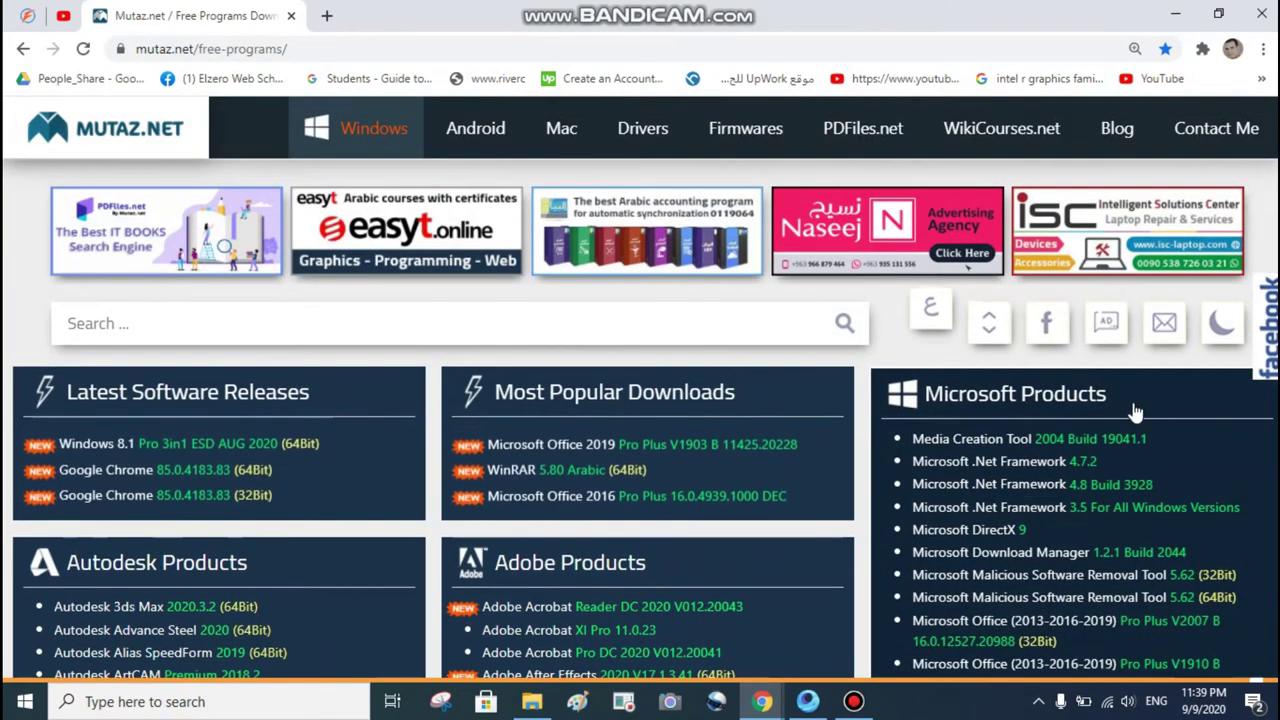
scroll(940, 480, "down", 4)
scroll(935, 478, "down", 15)
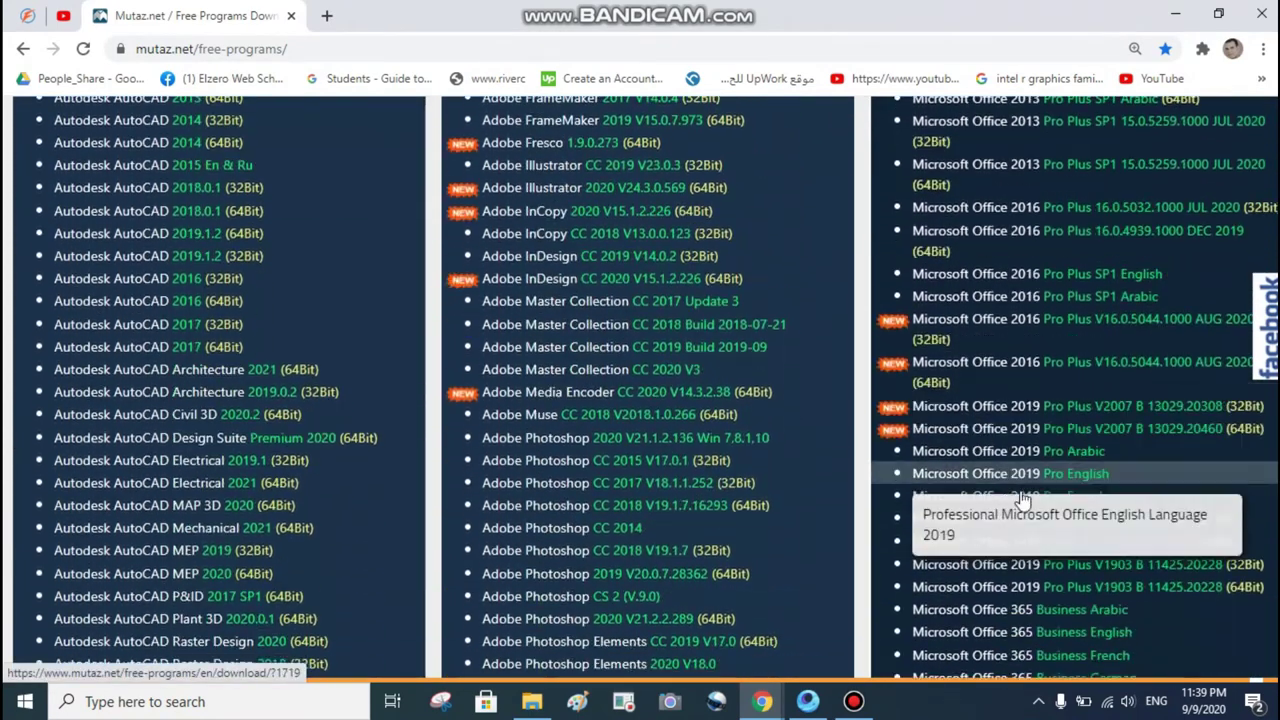
scroll(985, 530, "down", 15)
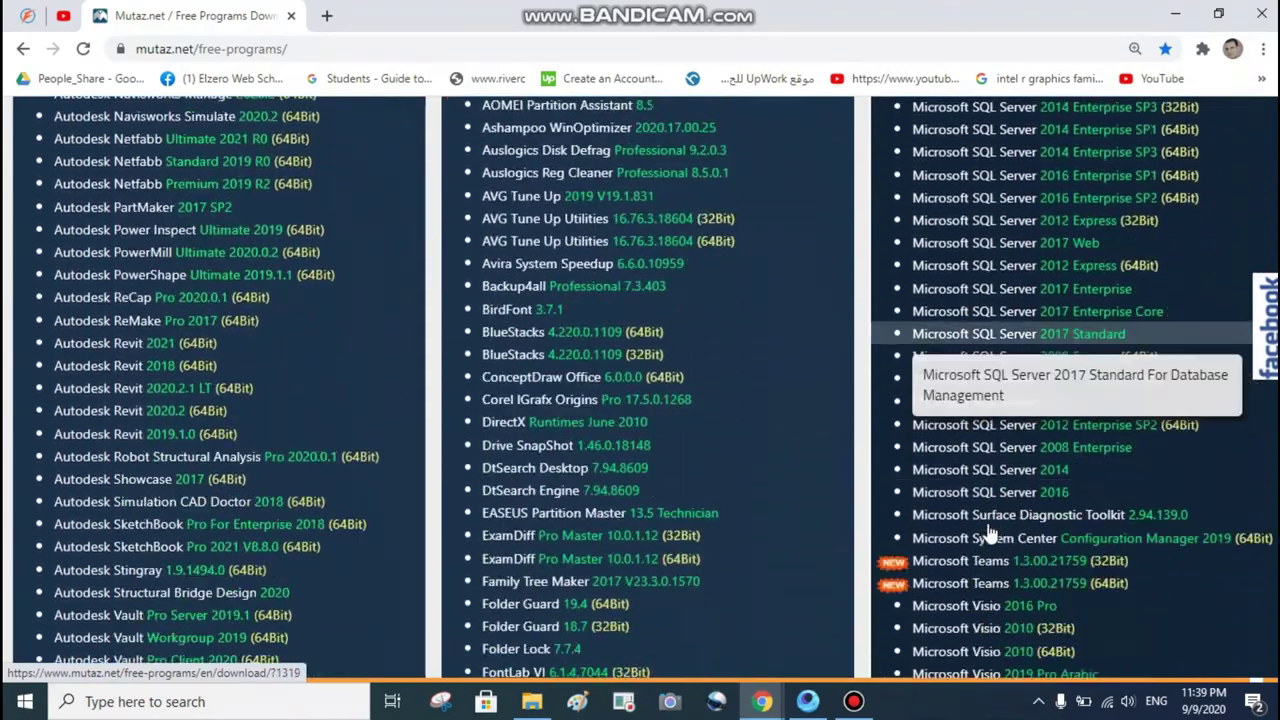
scroll(985, 530, "down", 7)
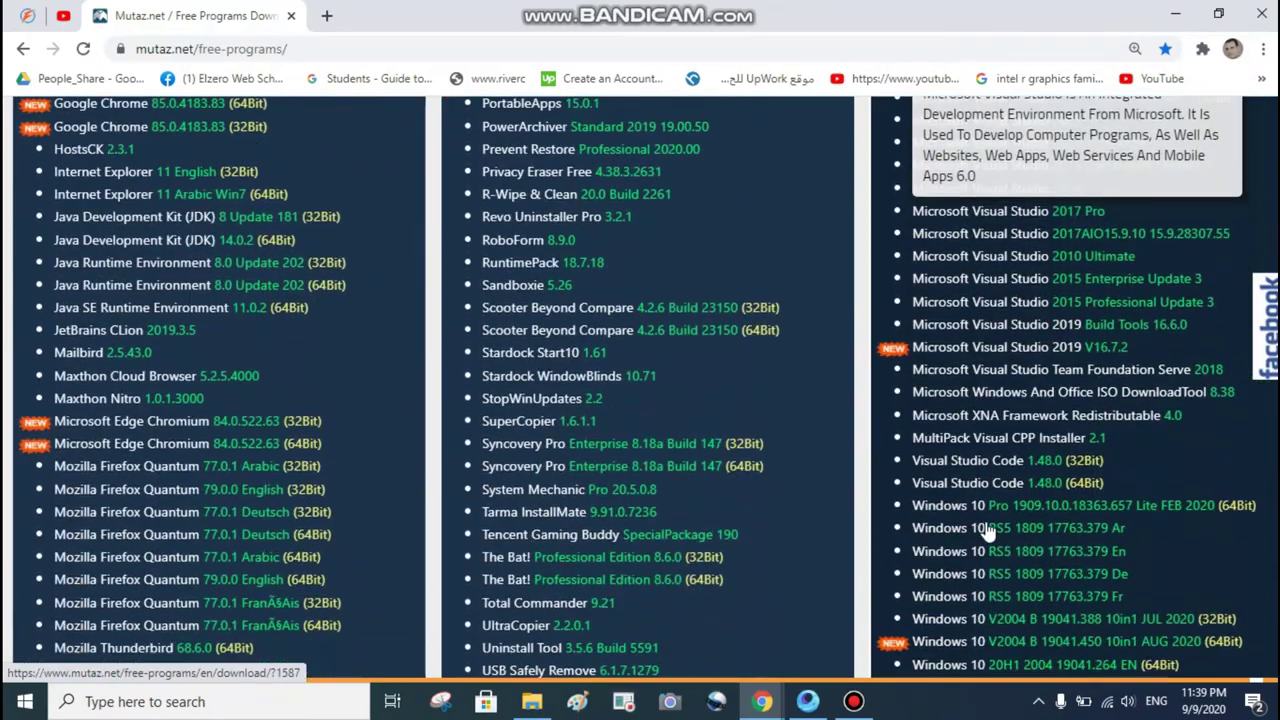
scroll(988, 537, "down", 3)
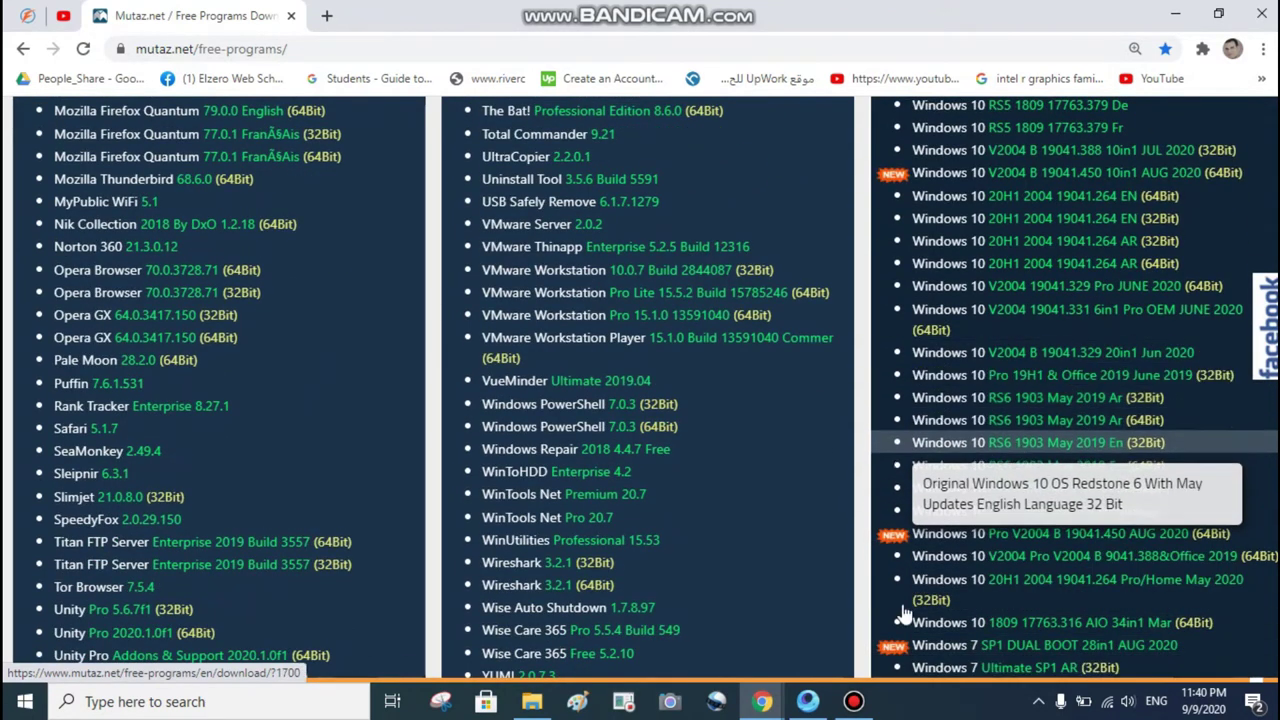
scroll(1082, 488, "down", 2)
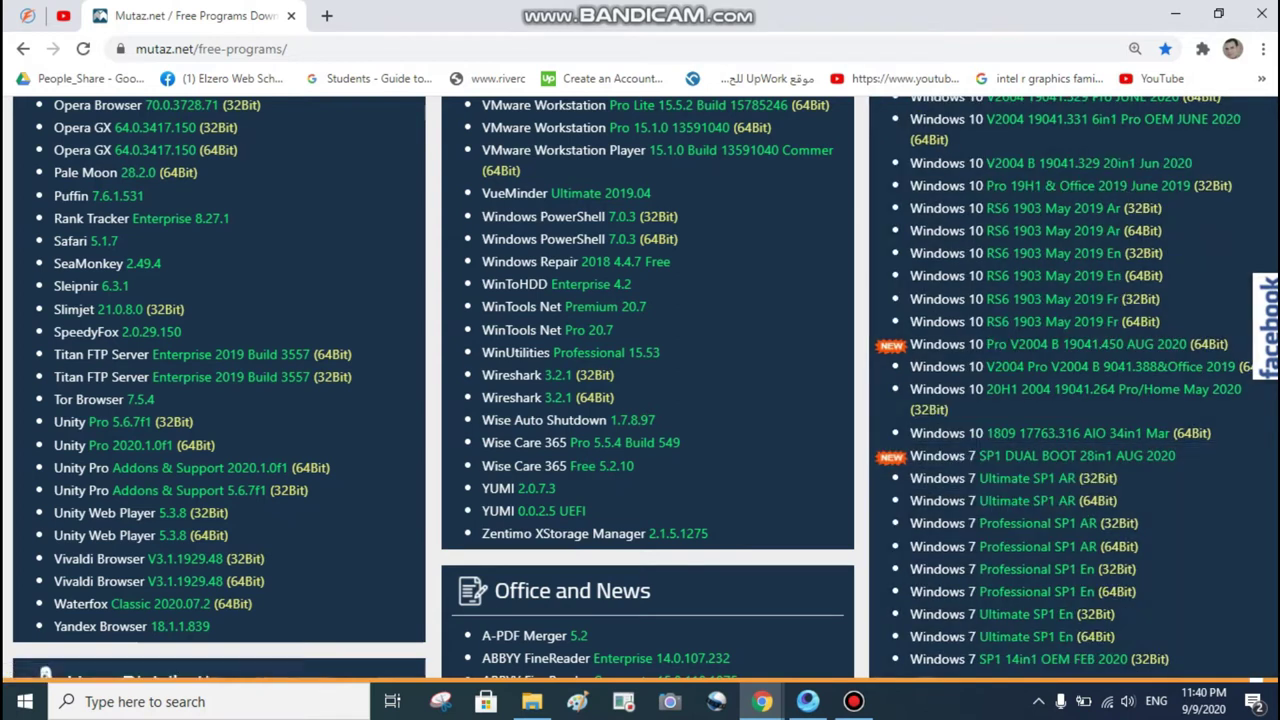
left_click(1075, 460)
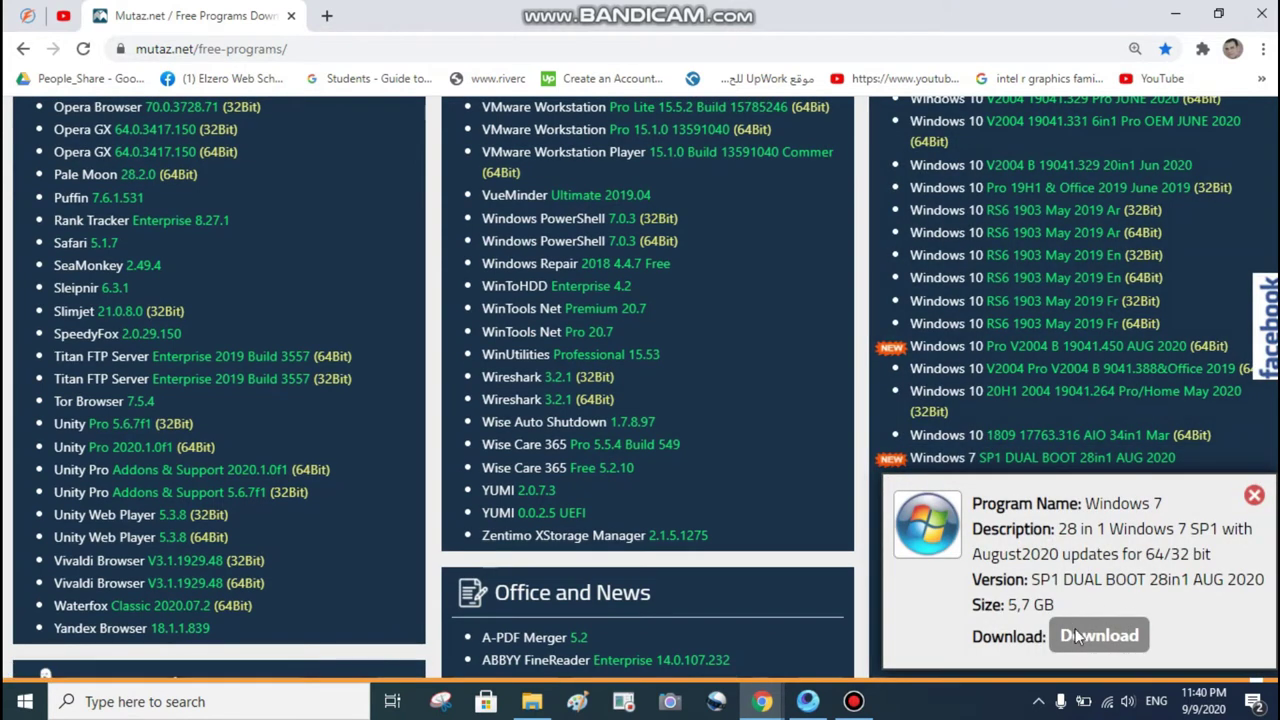
left_click(1099, 636)
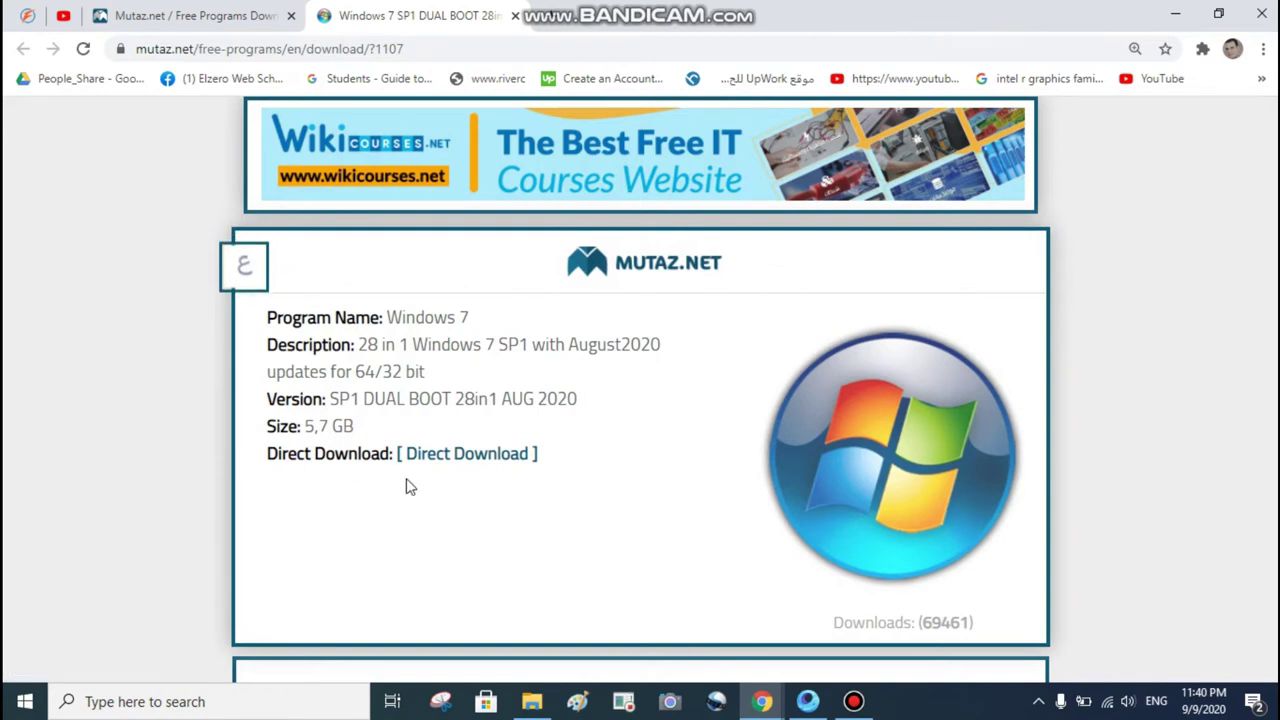
- Start the direct download of the Windows 7 archive and bring its W7SD28A20 download window back to the front
left_click(489, 456)
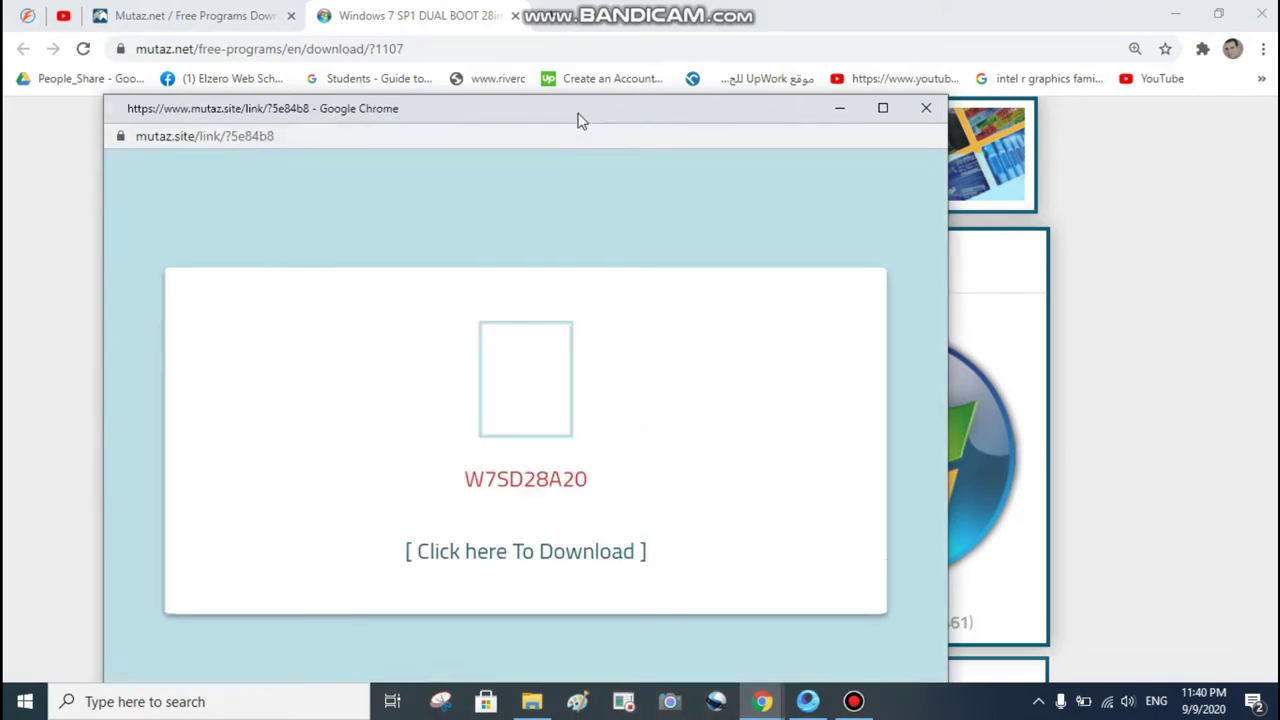
left_click_drag(580, 120, 595, 43)
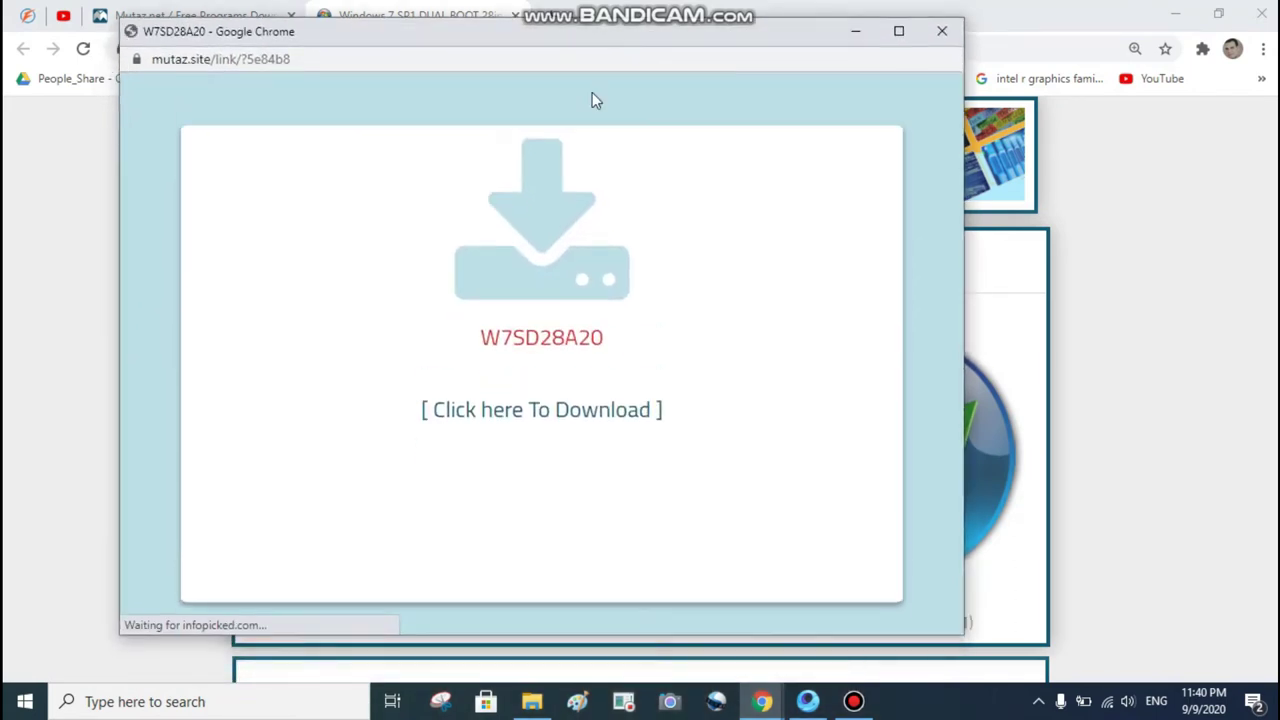
left_click(555, 412)
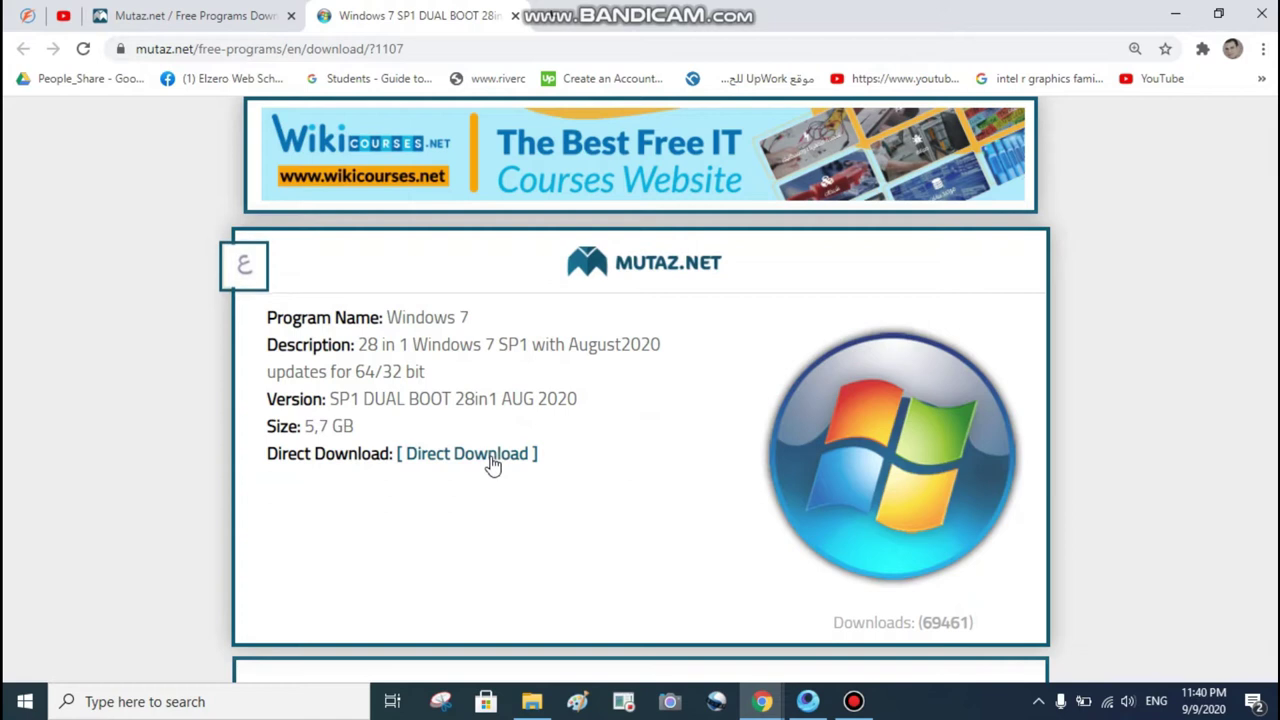
mouse_move(763, 698)
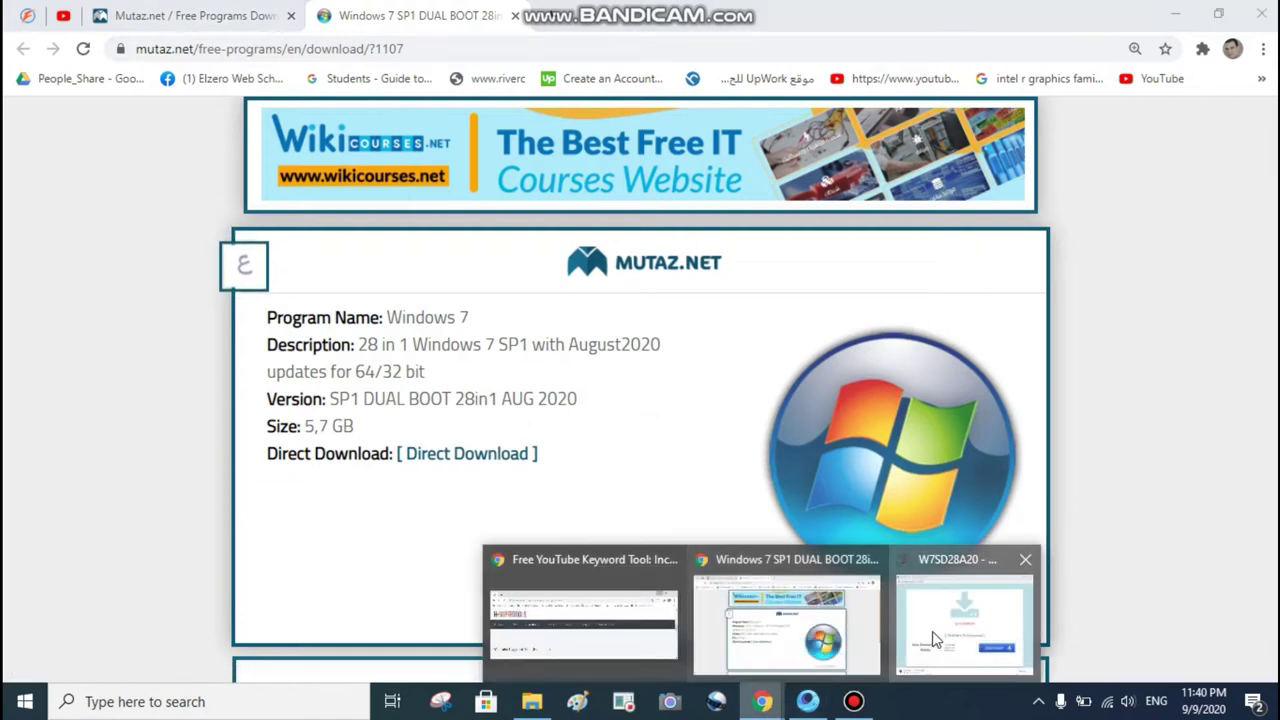
left_click(910, 628)
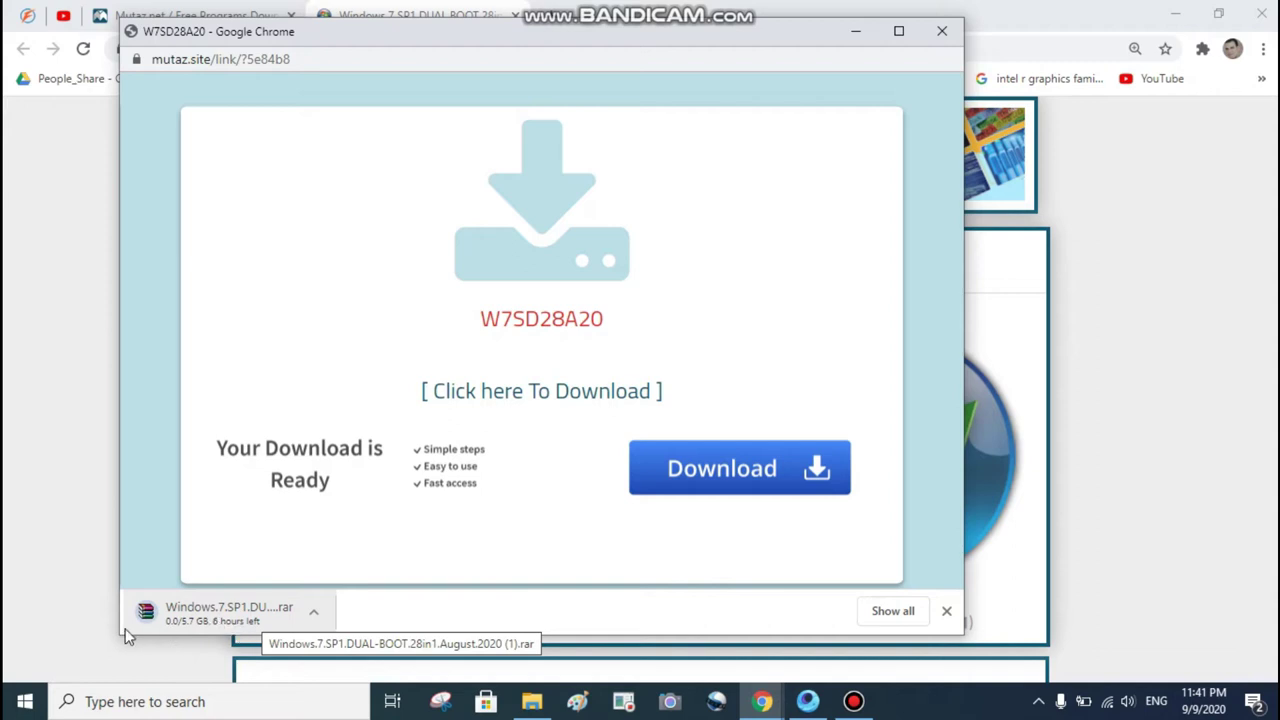
- Cancel the running Windows 7 archive download and close its download window
left_click(316, 612)
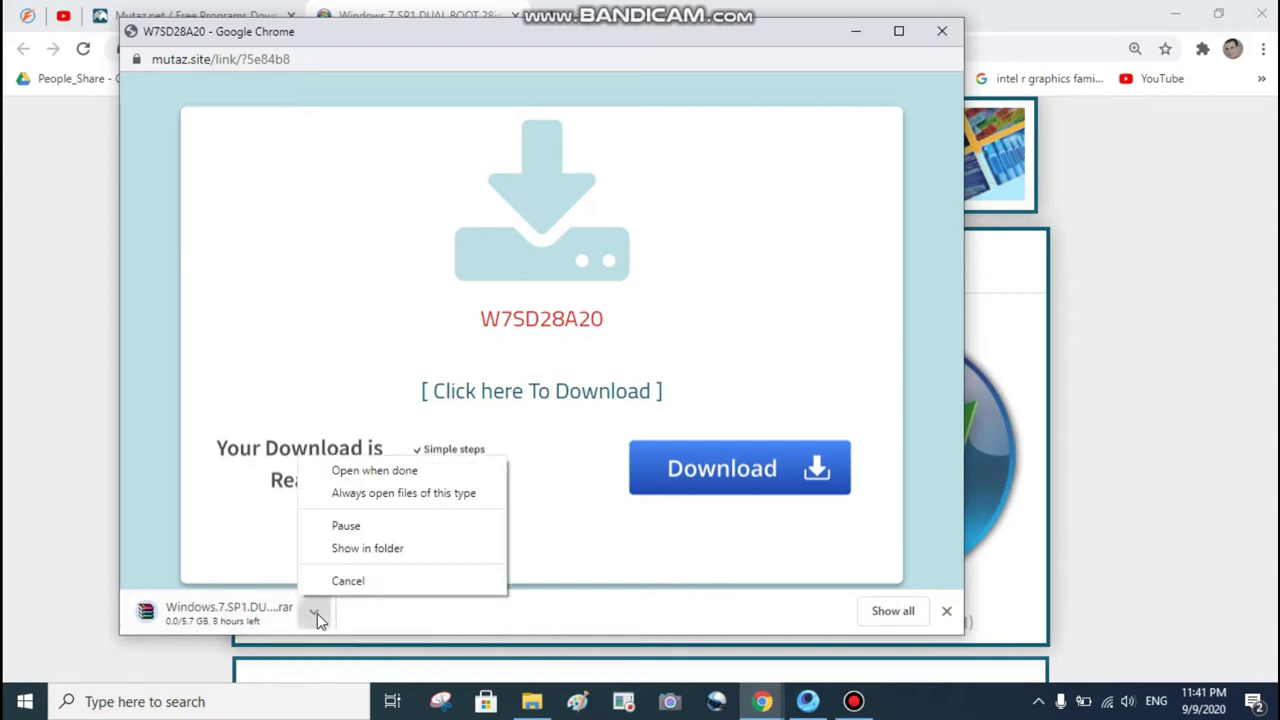
left_click(391, 581)
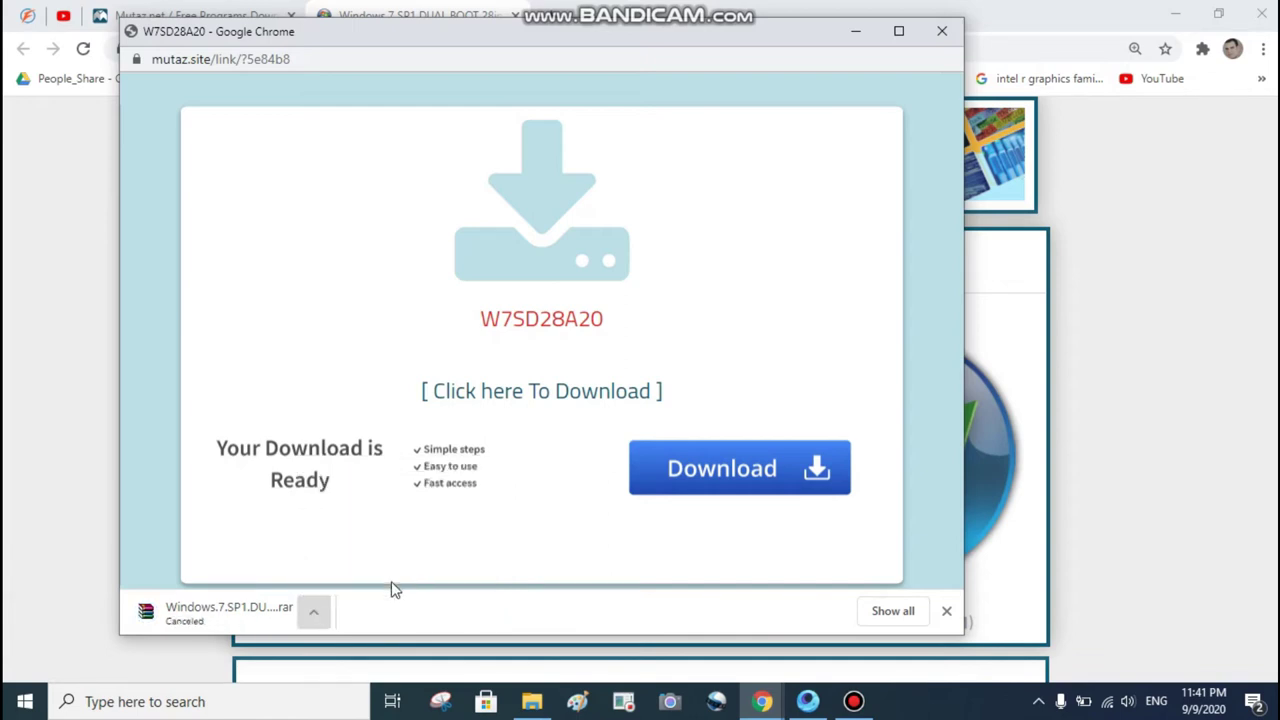
left_click(941, 33)
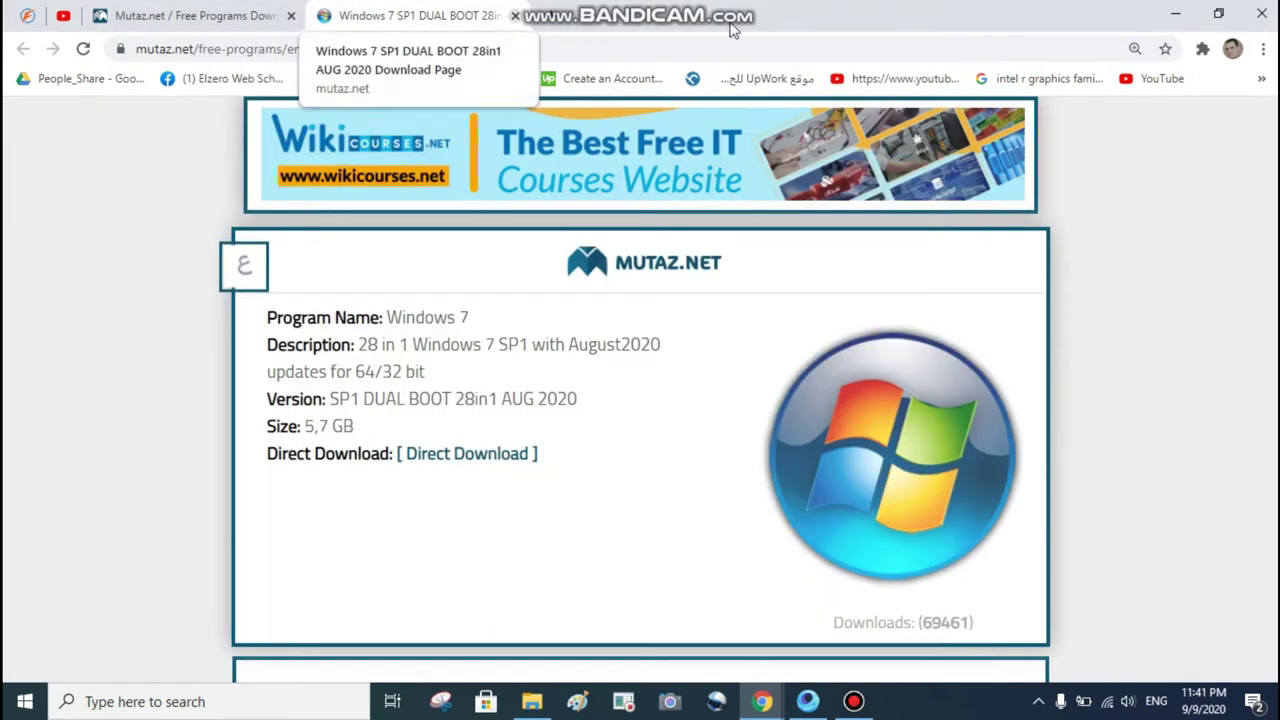
- Open the Downloads folder in File Explorer to view the downloaded archives, then minimize it and the Bandicam window
left_click(1175, 14)
double_click(37, 225)
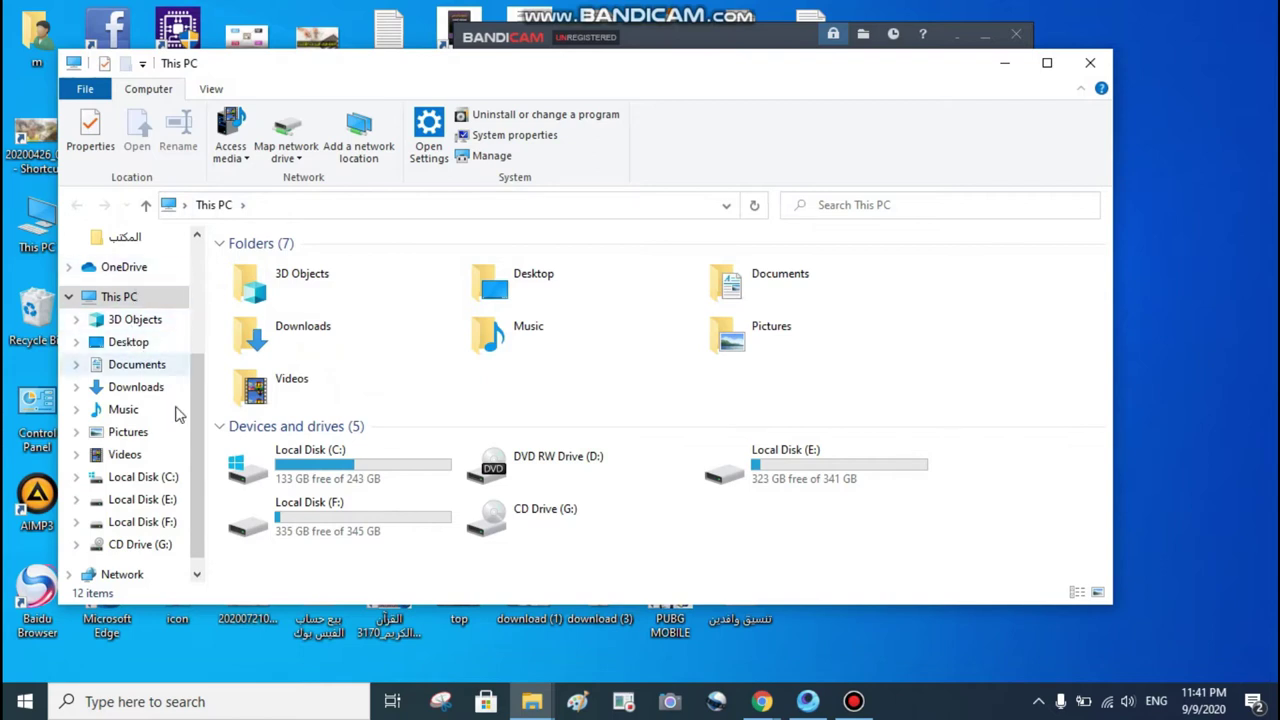
left_click(152, 387)
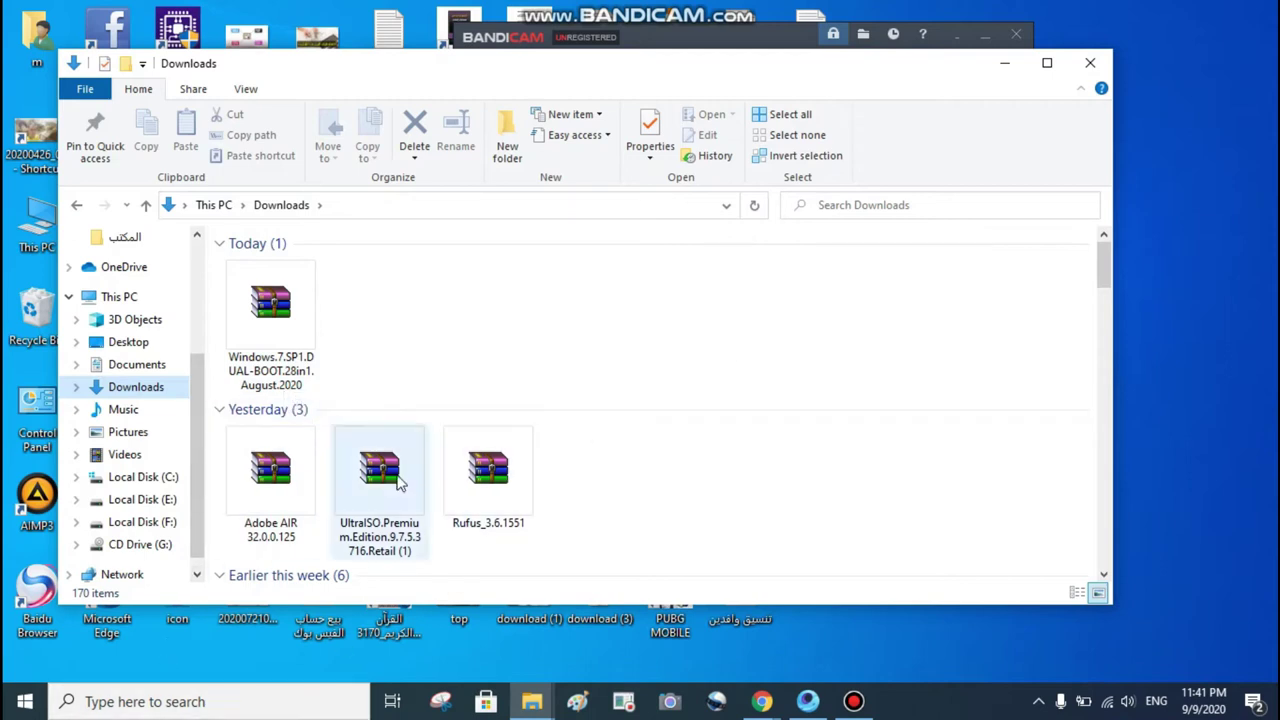
left_click_drag(557, 70, 740, 99)
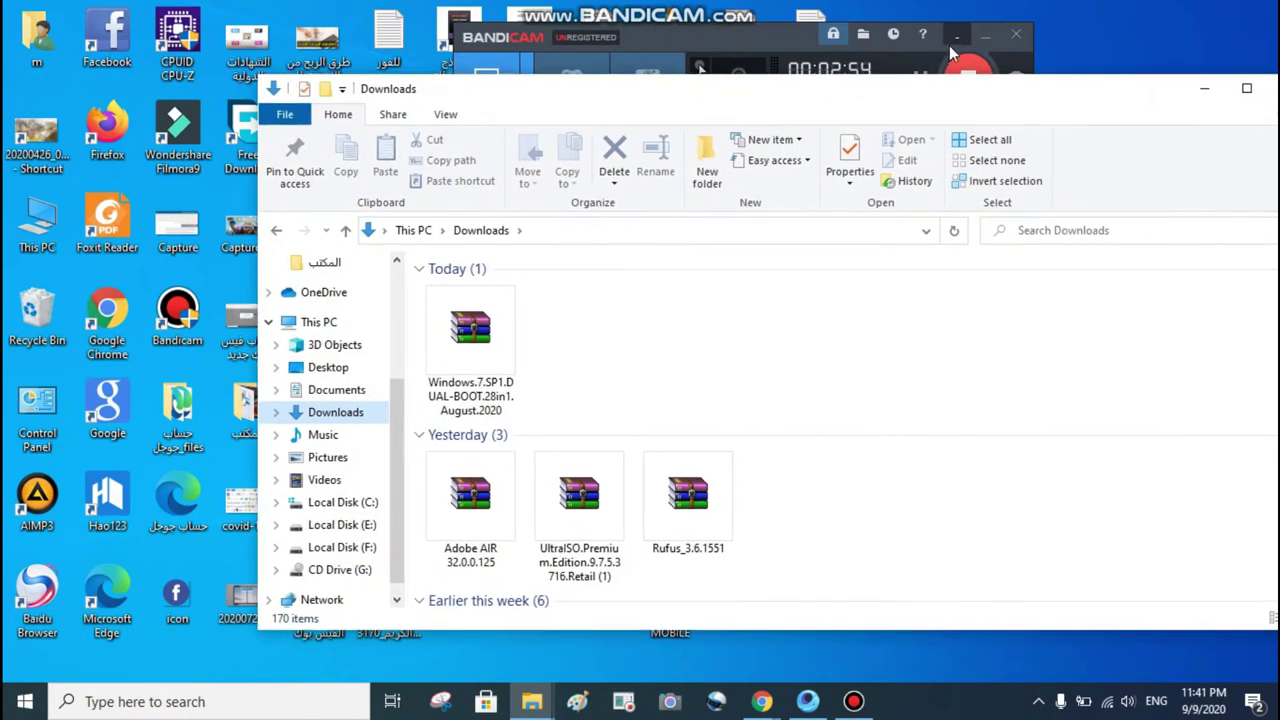
left_click(957, 35)
left_click(1204, 88)
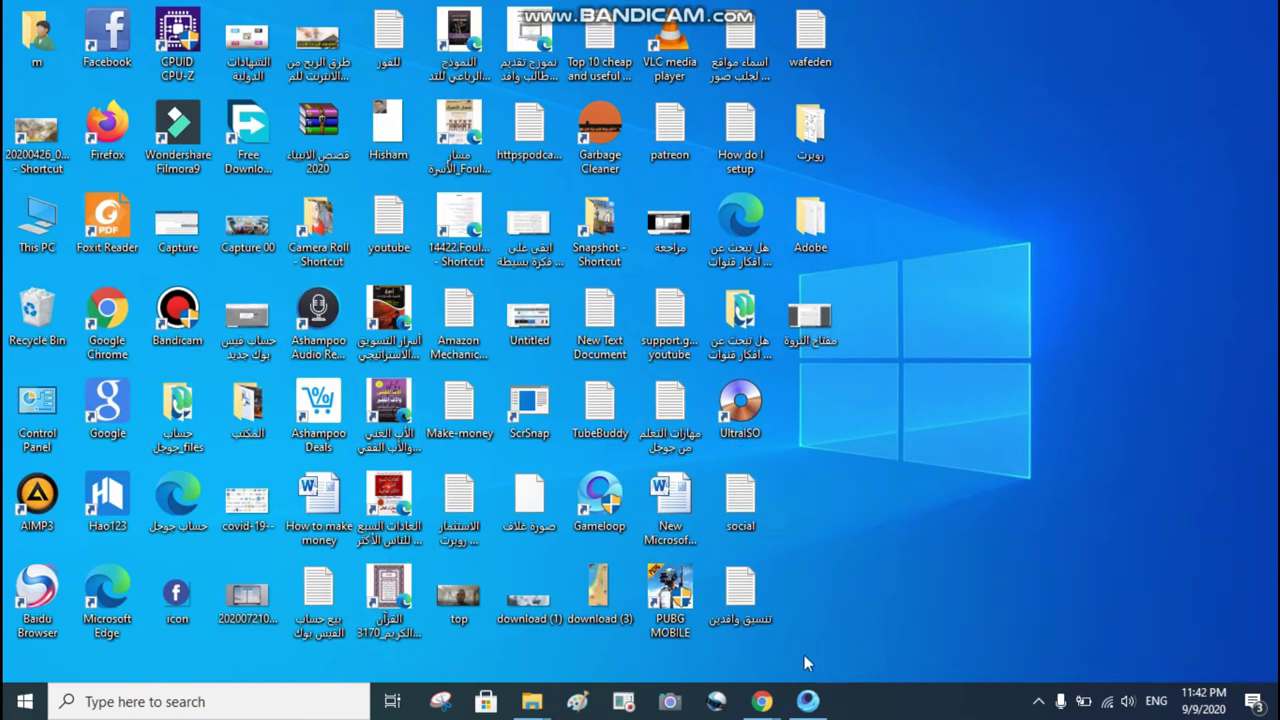
- Switch back to the browser, return to the Mutaz.net free programs page and search it for "iso"
mouse_move(762, 705)
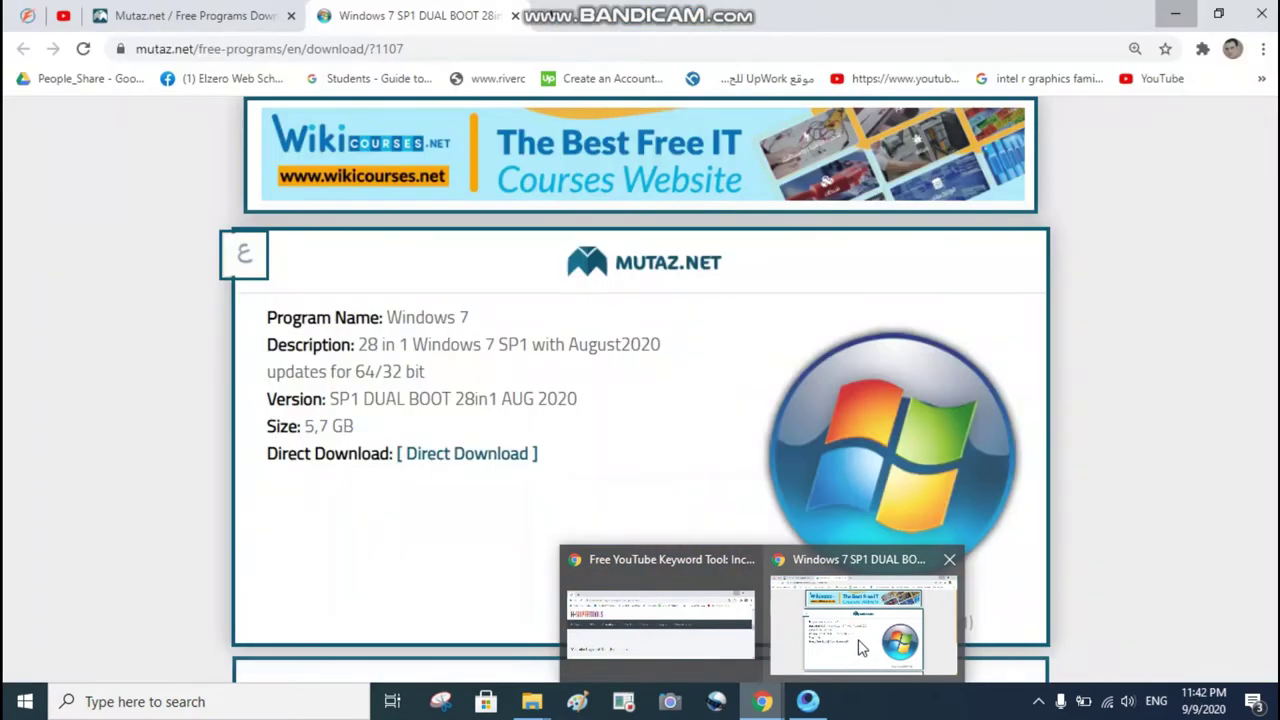
left_click(768, 601)
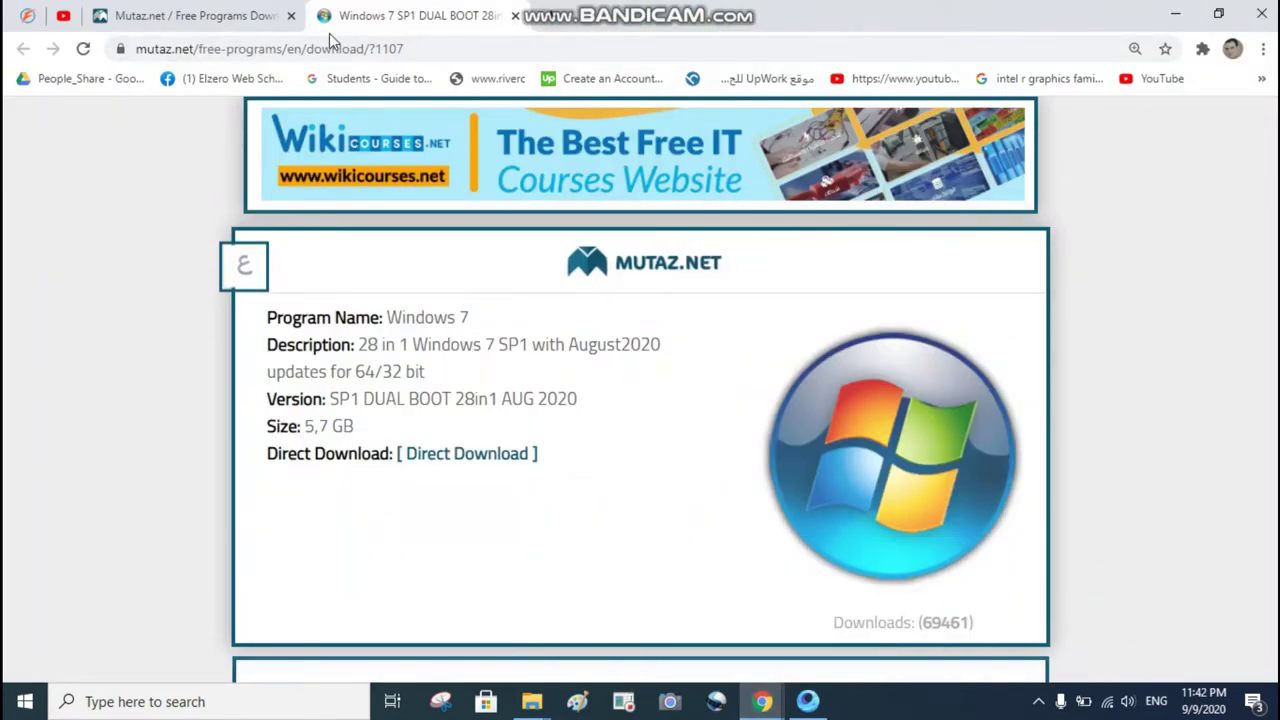
left_click(230, 15)
scroll(695, 205, "up", 20)
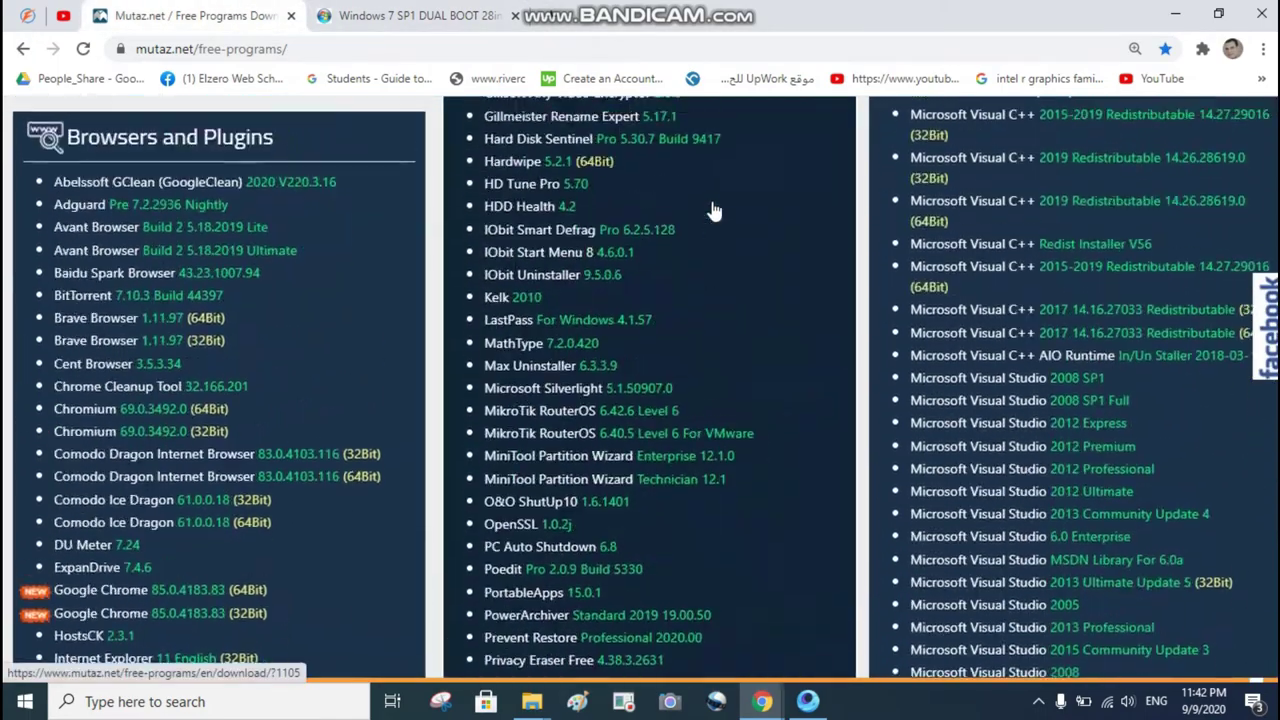
scroll(712, 212, "up", 10)
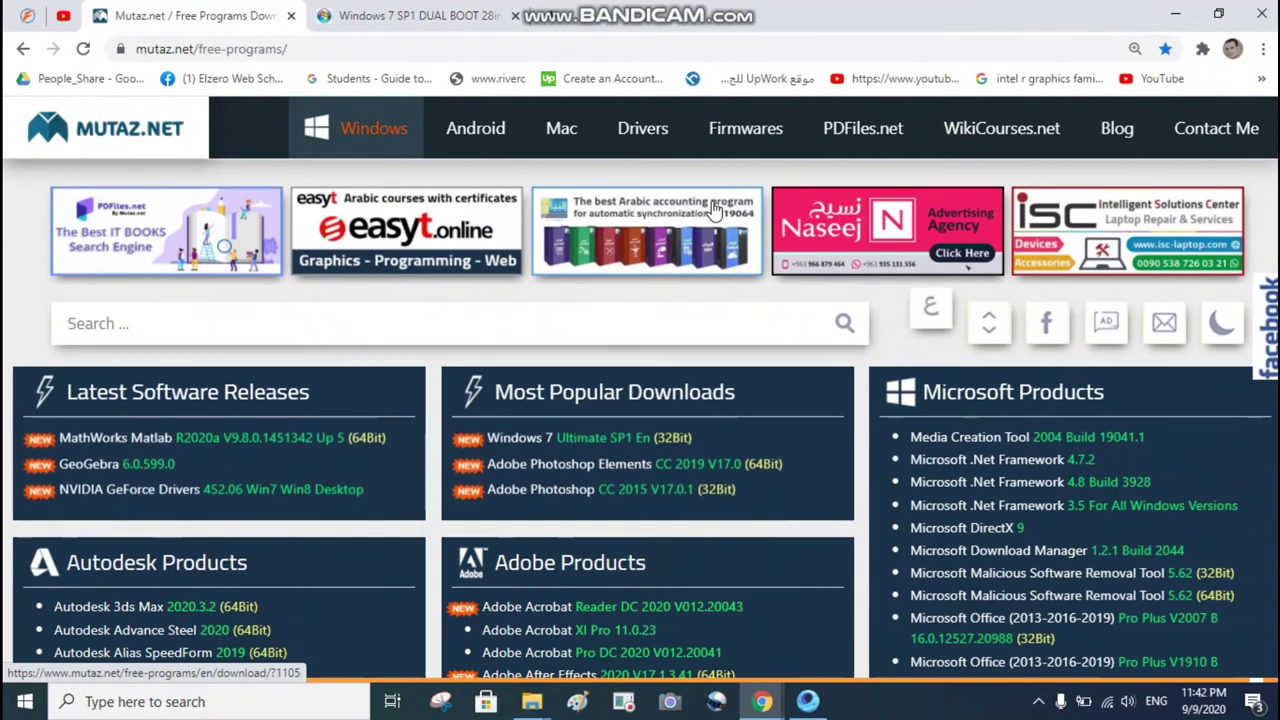
left_click(269, 327)
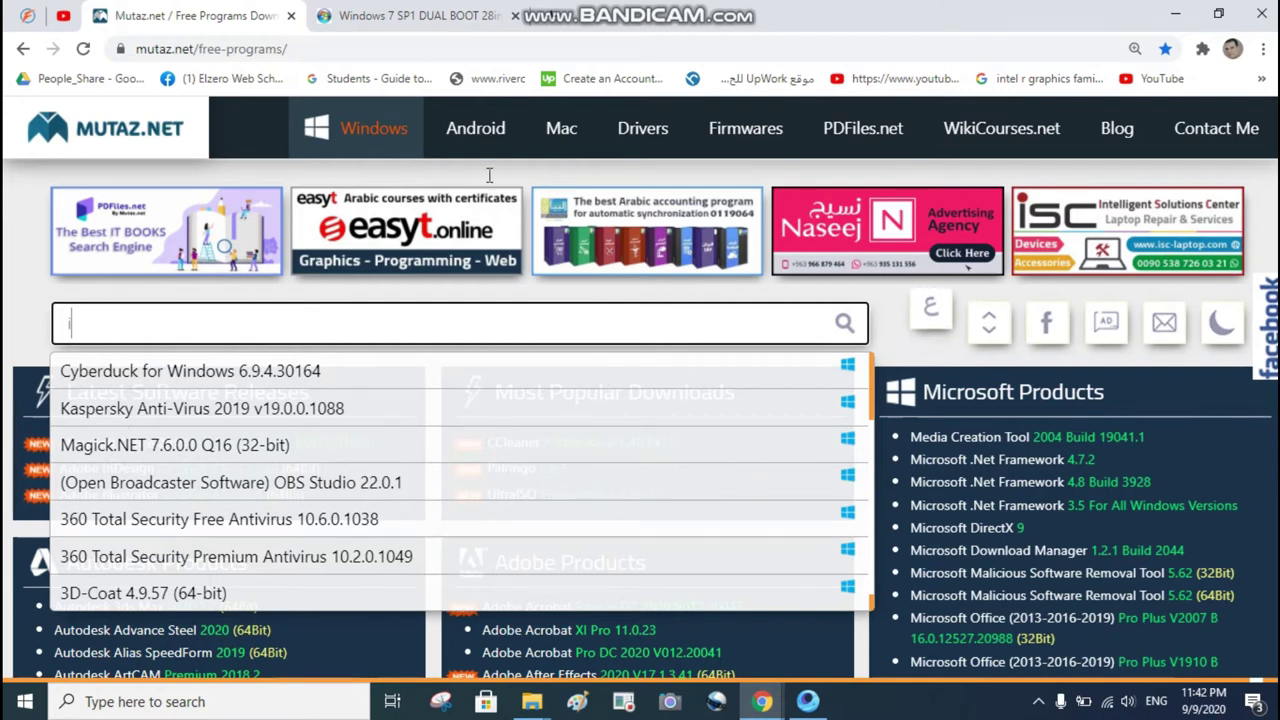
type("iso")
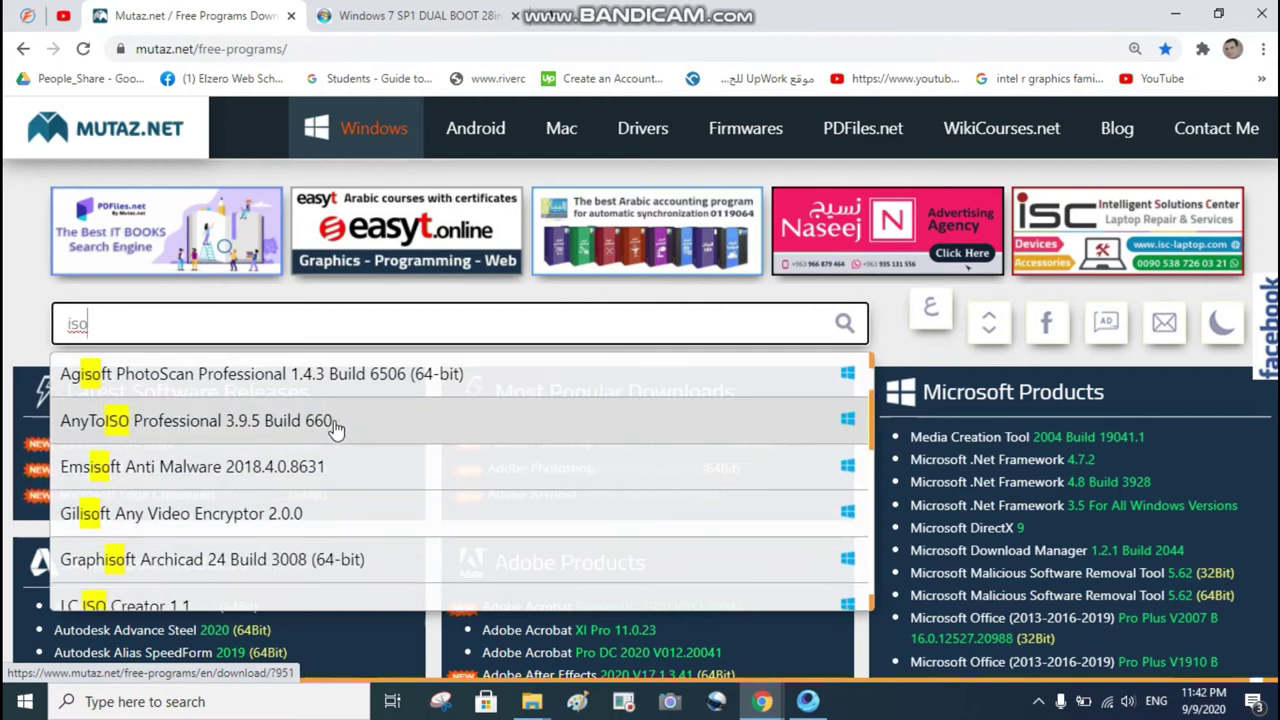
- Look through the search suggestions and open the download page of UltraISO Premium 9.7.5.3716
scroll(300, 427, "down", 2)
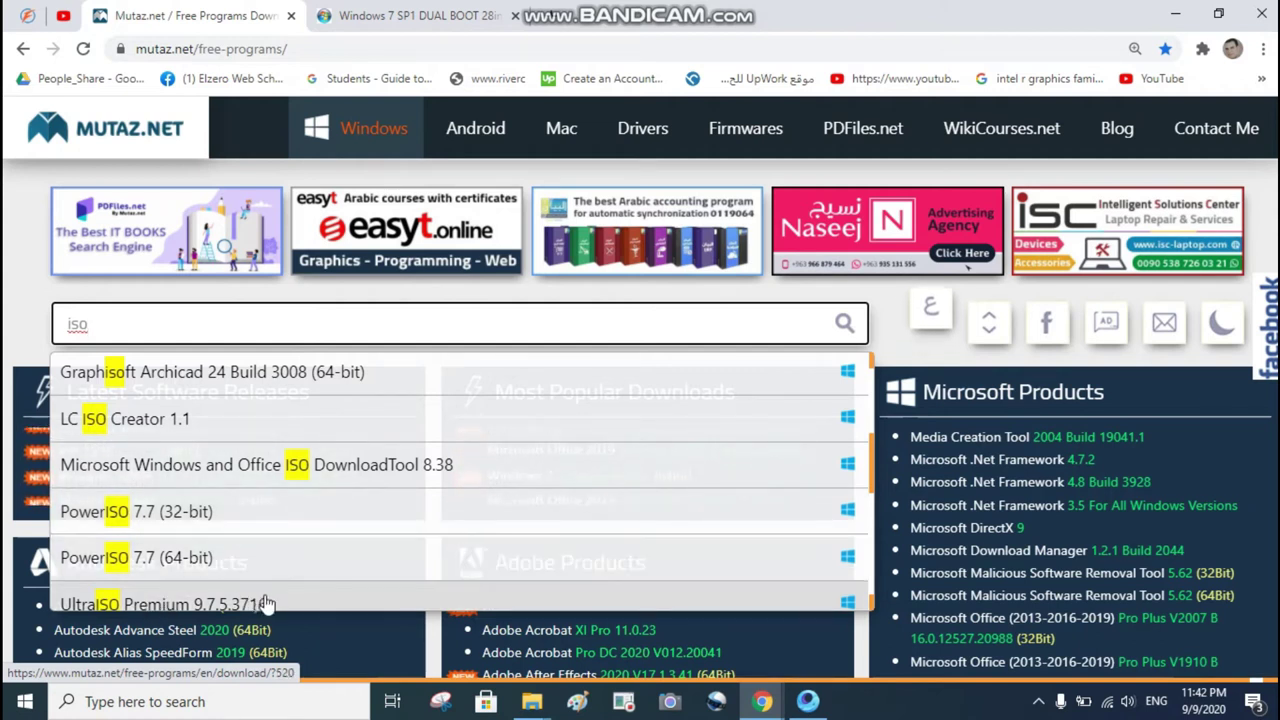
scroll(266, 604, "down", 2)
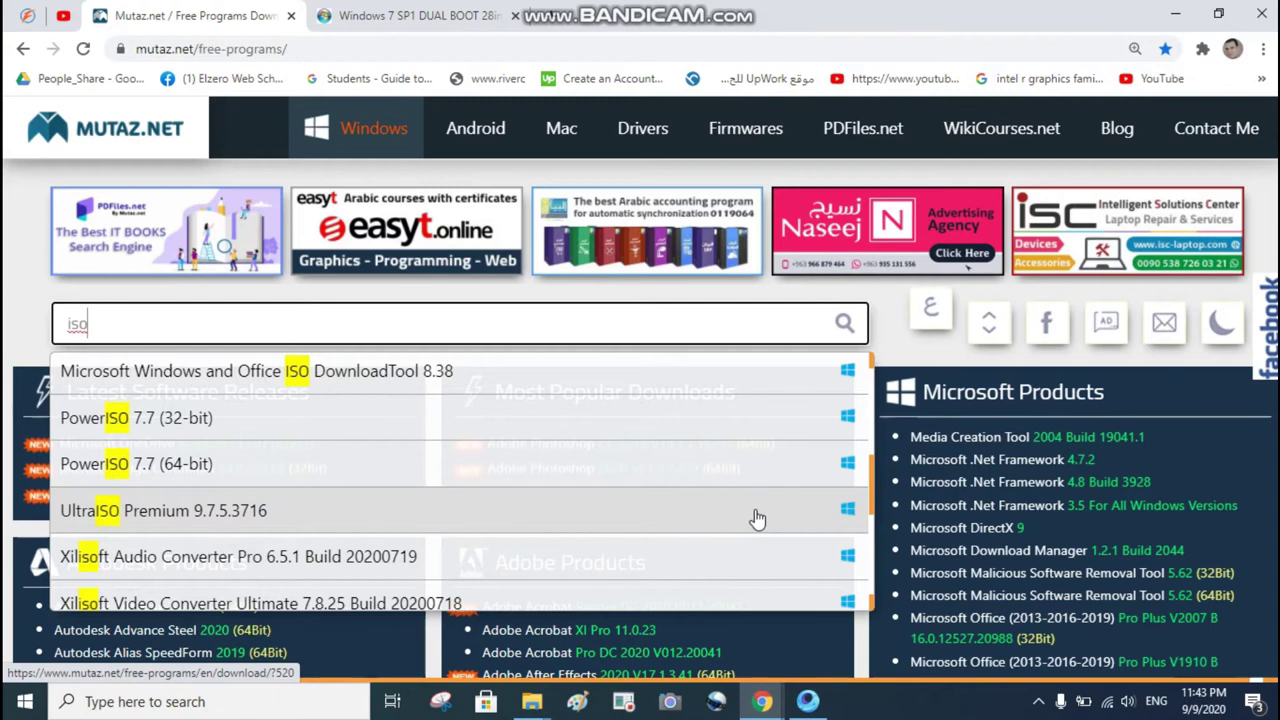
scroll(760, 521, "down", 4)
scroll(680, 560, "up", 2)
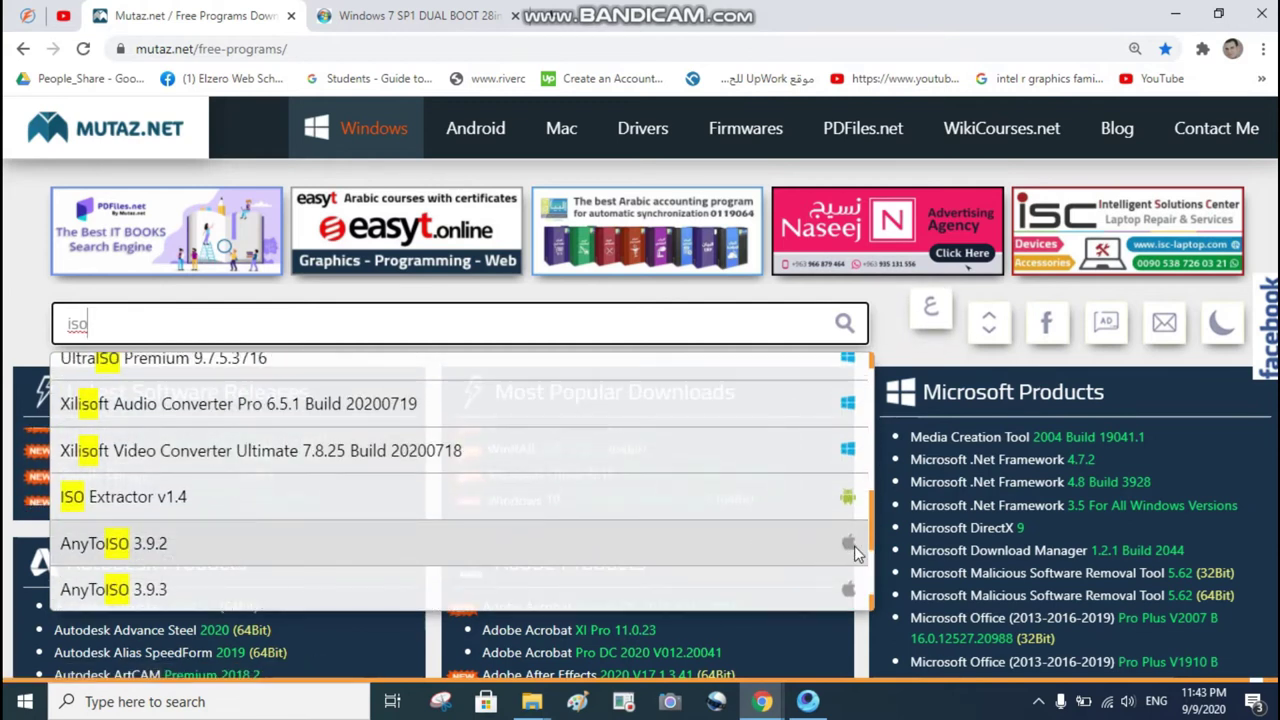
scroll(731, 600, "down", 5)
scroll(727, 570, "down", 1)
scroll(746, 446, "up", 5)
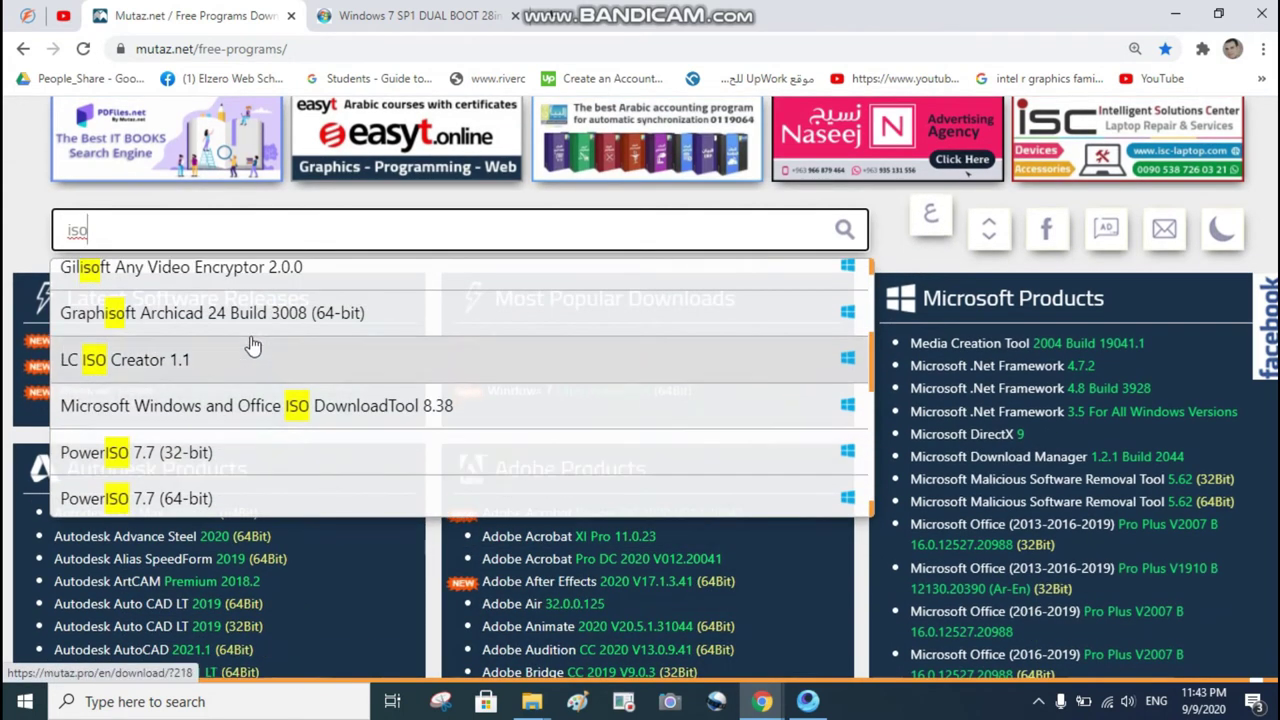
scroll(255, 443, "down", 2)
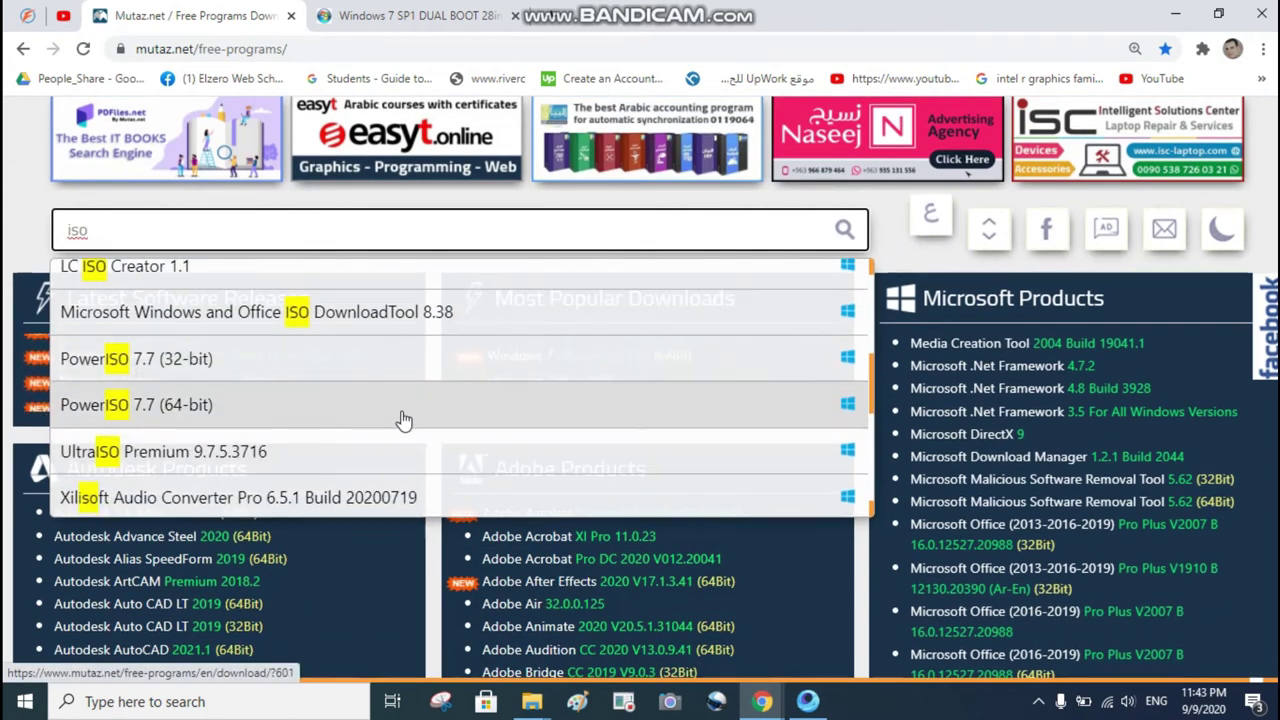
left_click(331, 451)
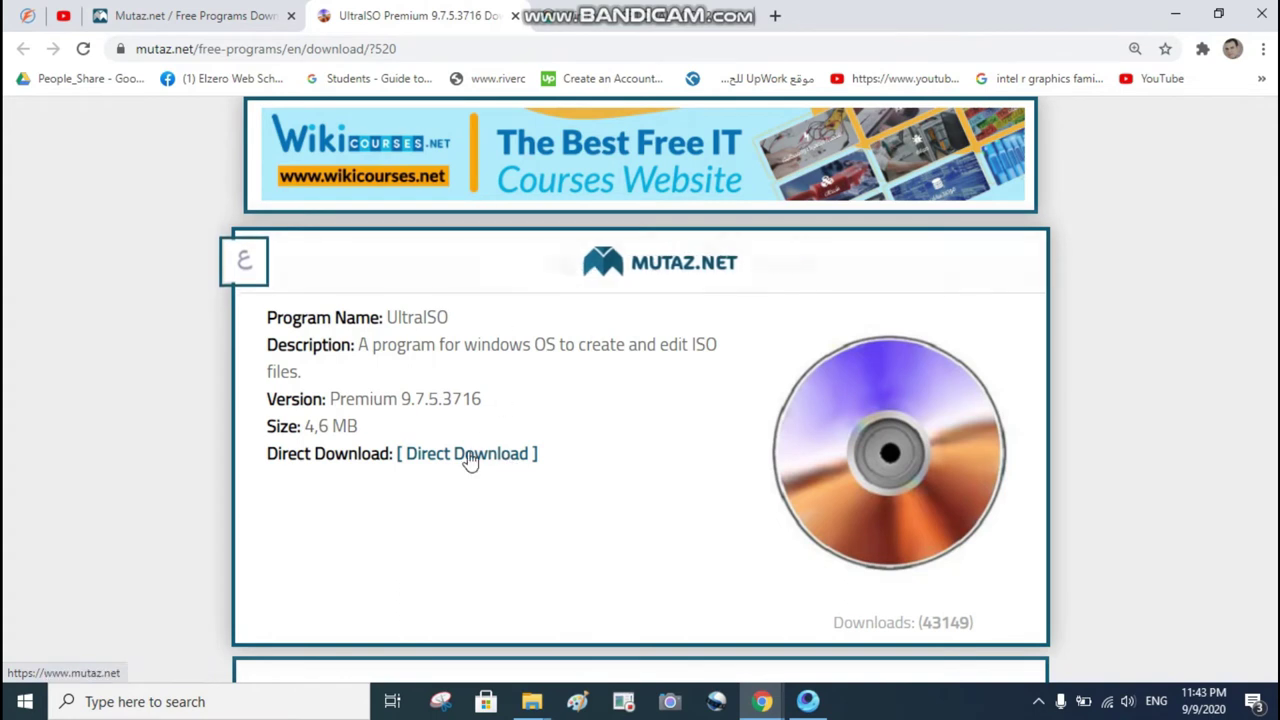
- Start the direct download of the UltraISO archive, then bring its UIPE9R download window forward and move it higher
left_click(533, 452)
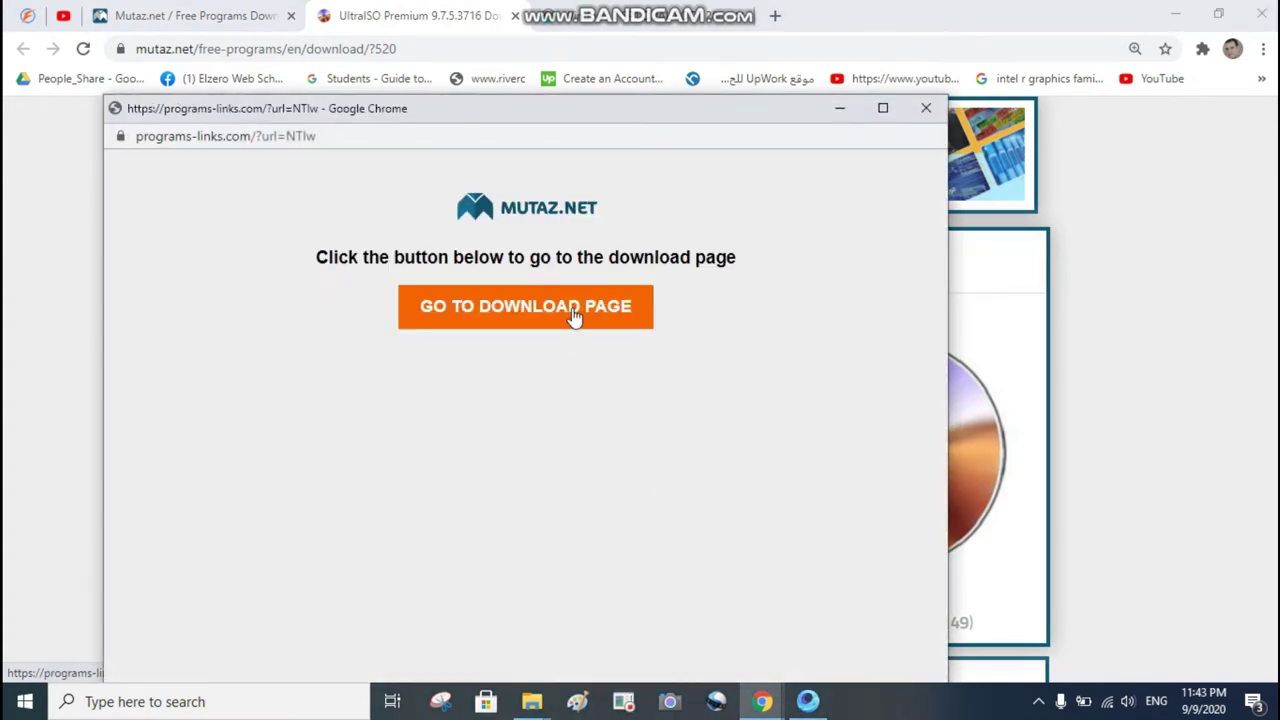
left_click(633, 328)
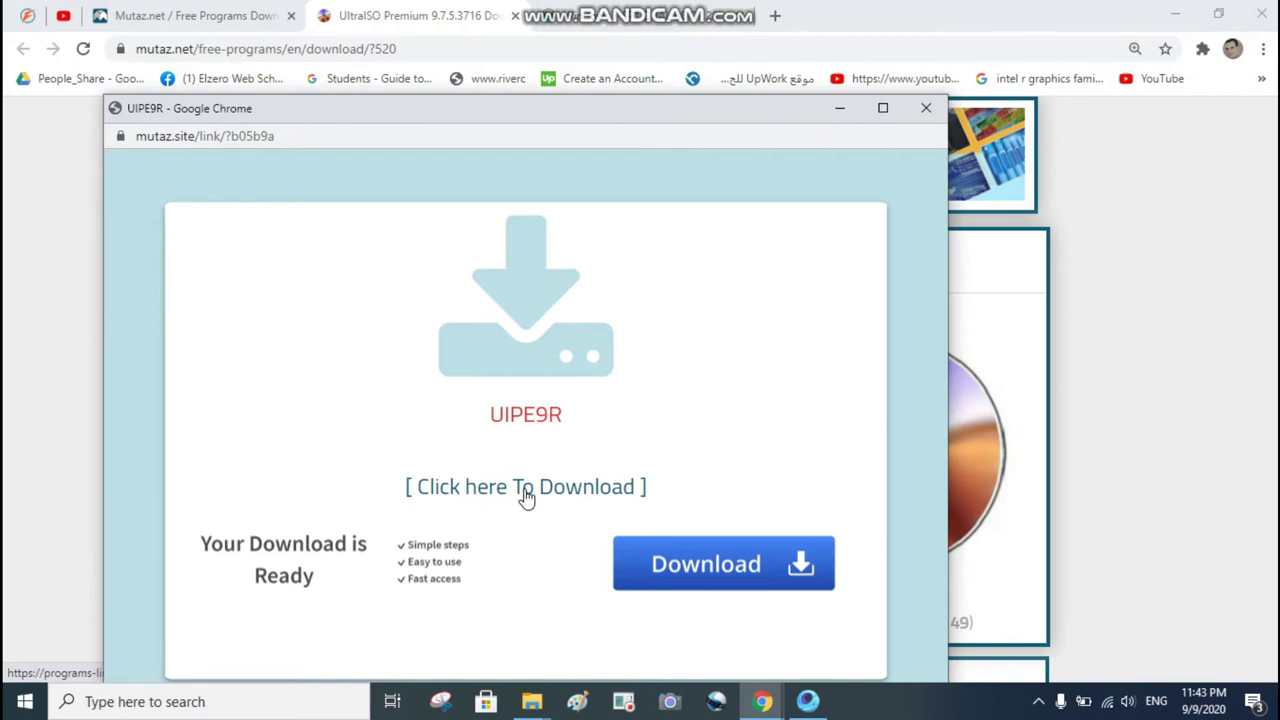
left_click(527, 497)
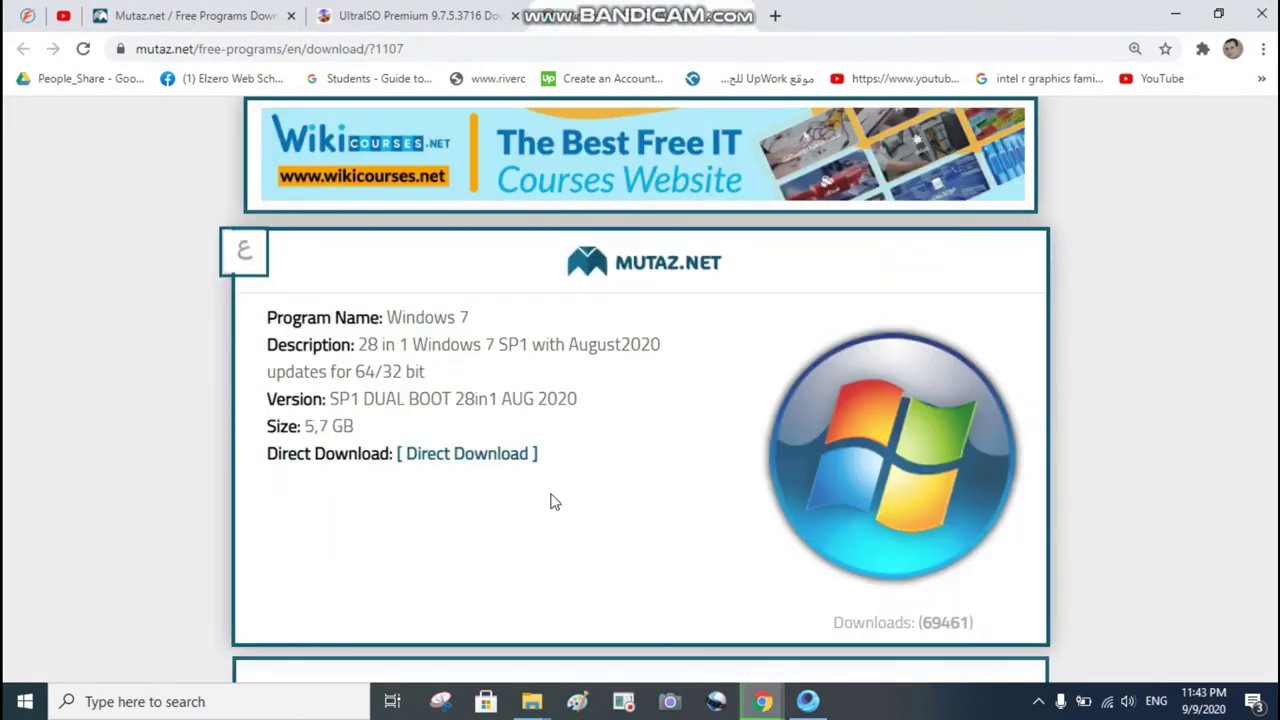
left_click(963, 15)
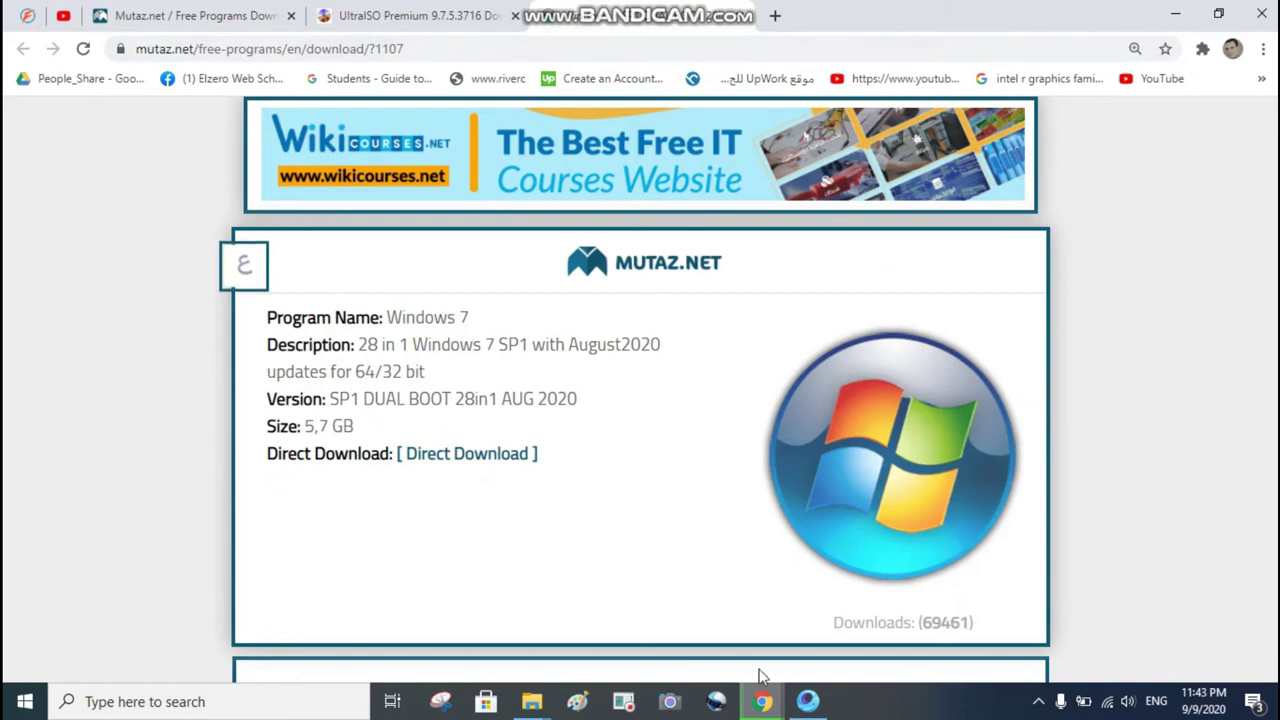
left_click(1000, 610)
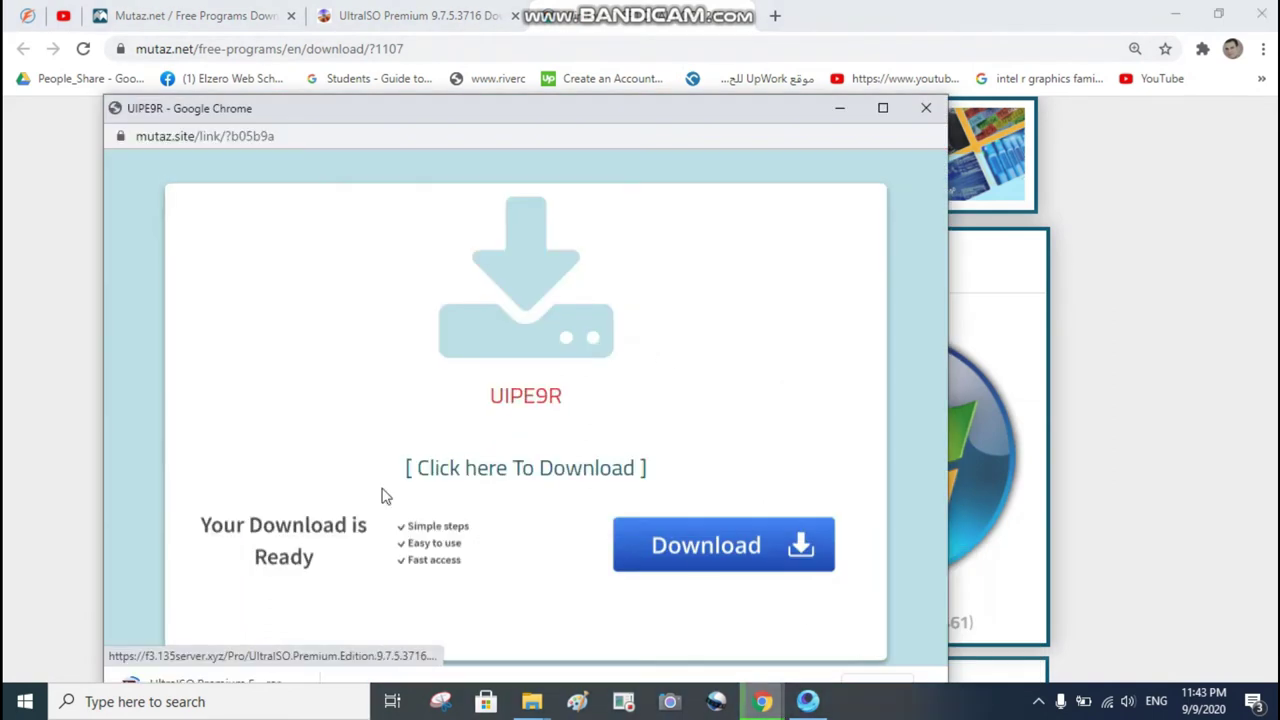
left_click_drag(549, 110, 577, 24)
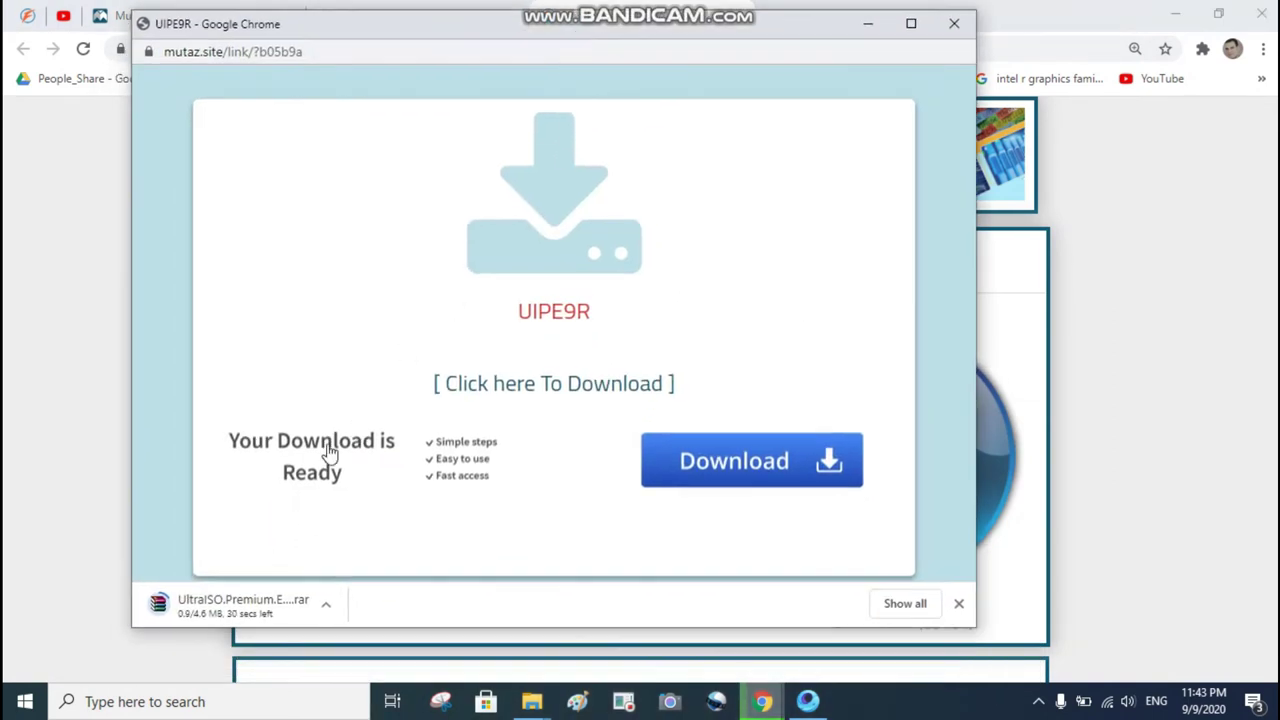
- Cancel the running UltraISO archive download and close its download window
left_click(326, 607)
left_click(379, 573)
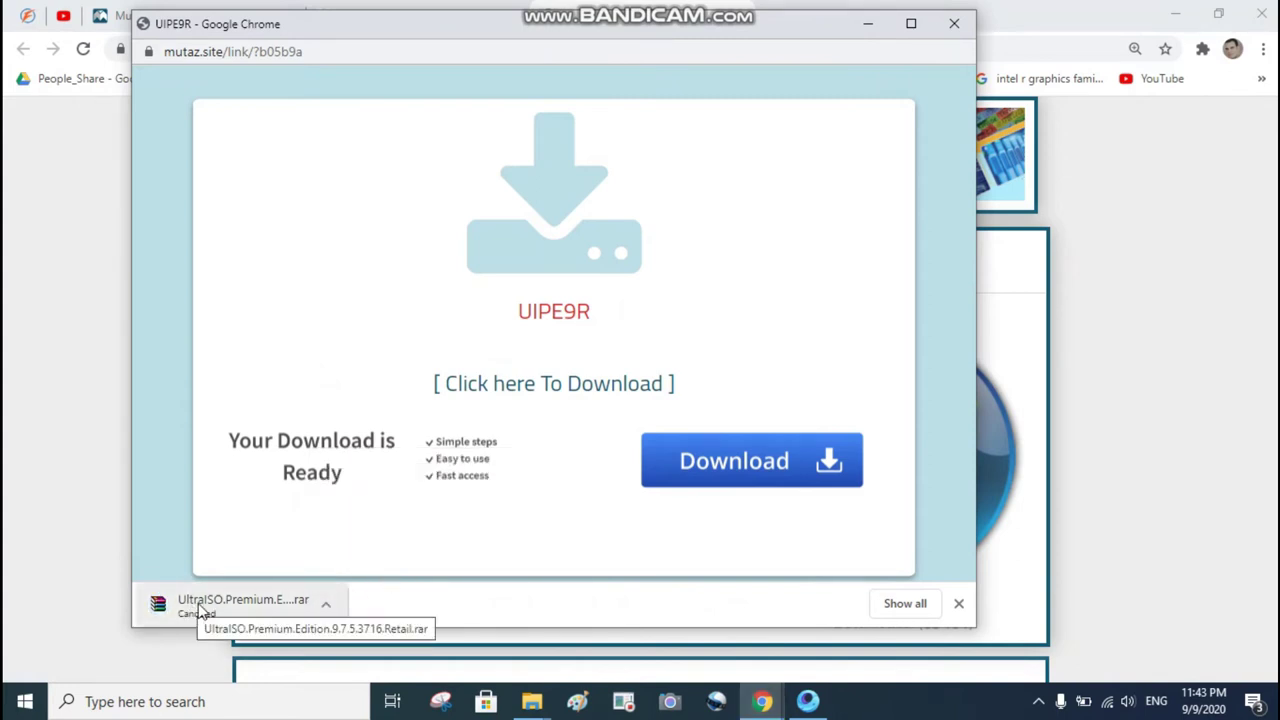
left_click(953, 24)
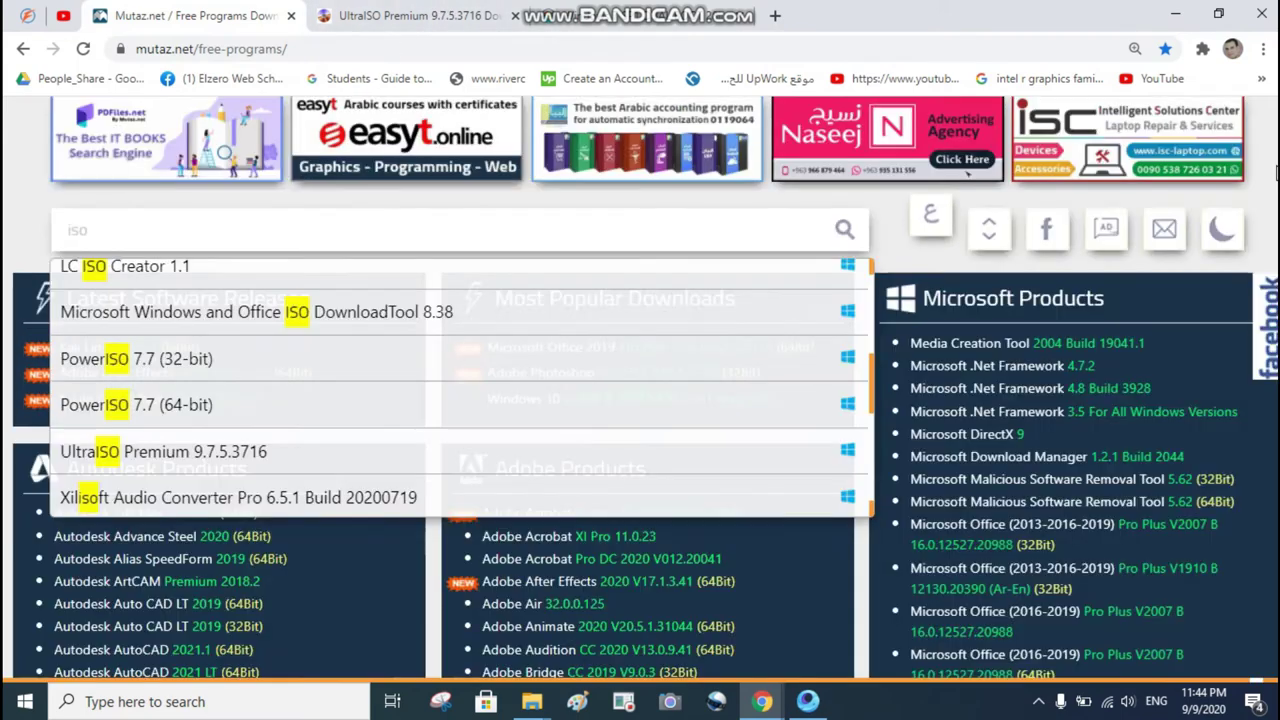
- Replace the search text on the Mutaz.net programs page with "rufu" to find Rufus
double_click(88, 232)
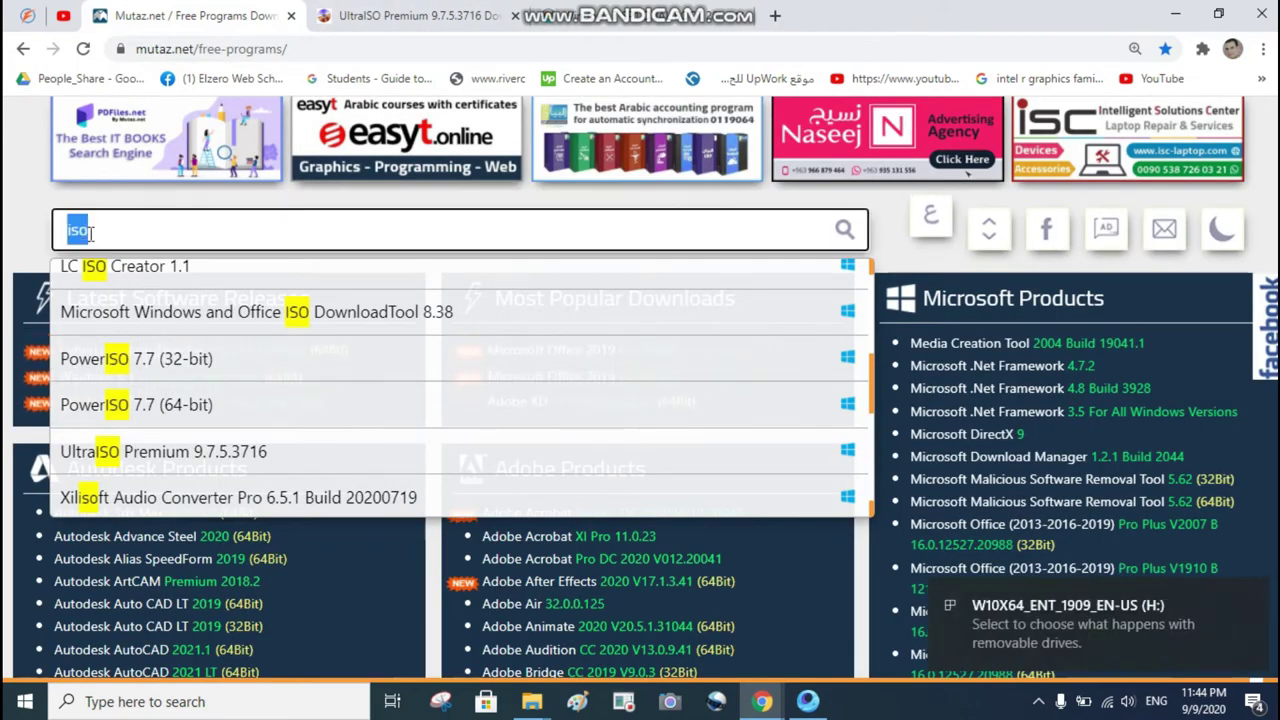
type("r")
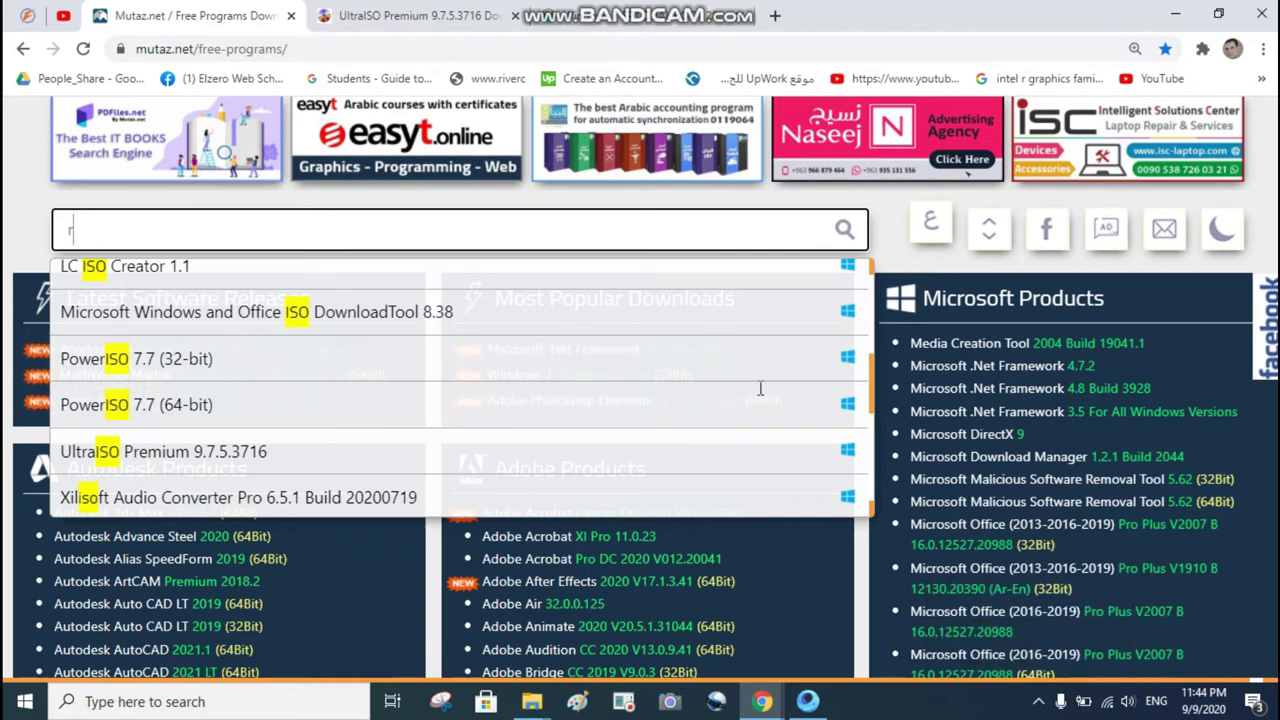
type("ufu")
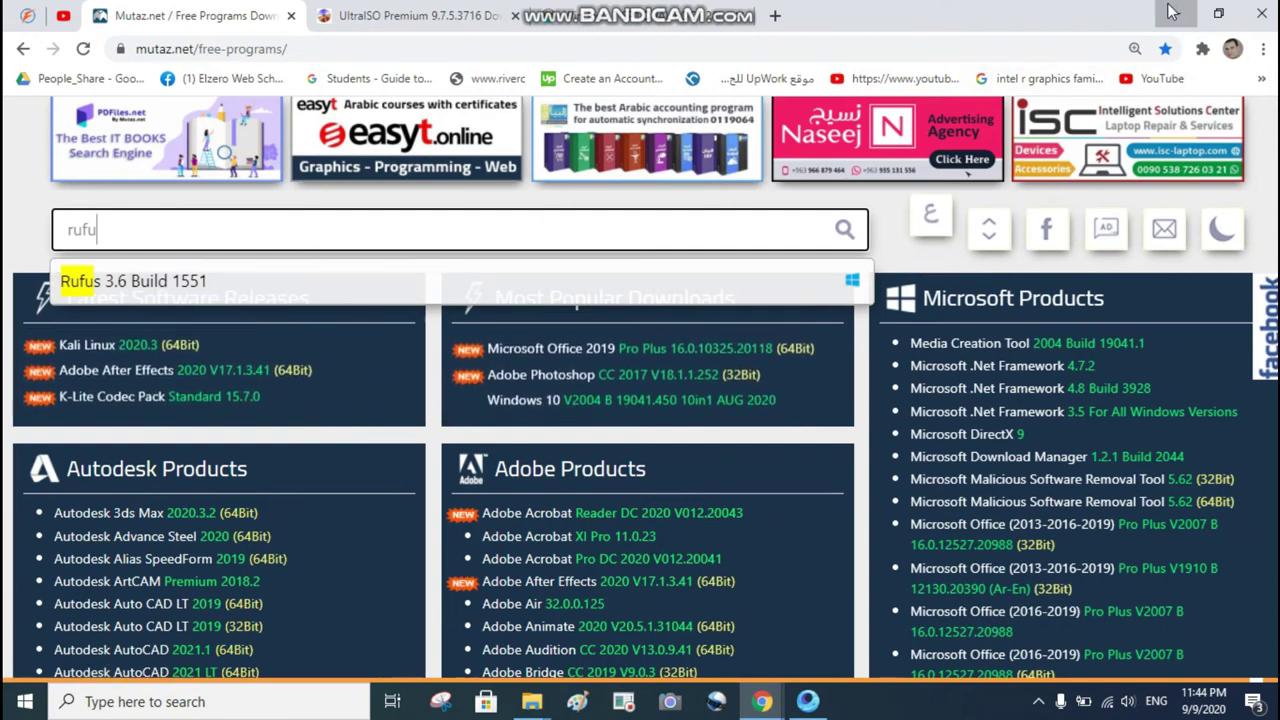
- Minimize the browser and open the Downloads folder from This PC in File Explorer
left_click(1172, 15)
double_click(40, 225)
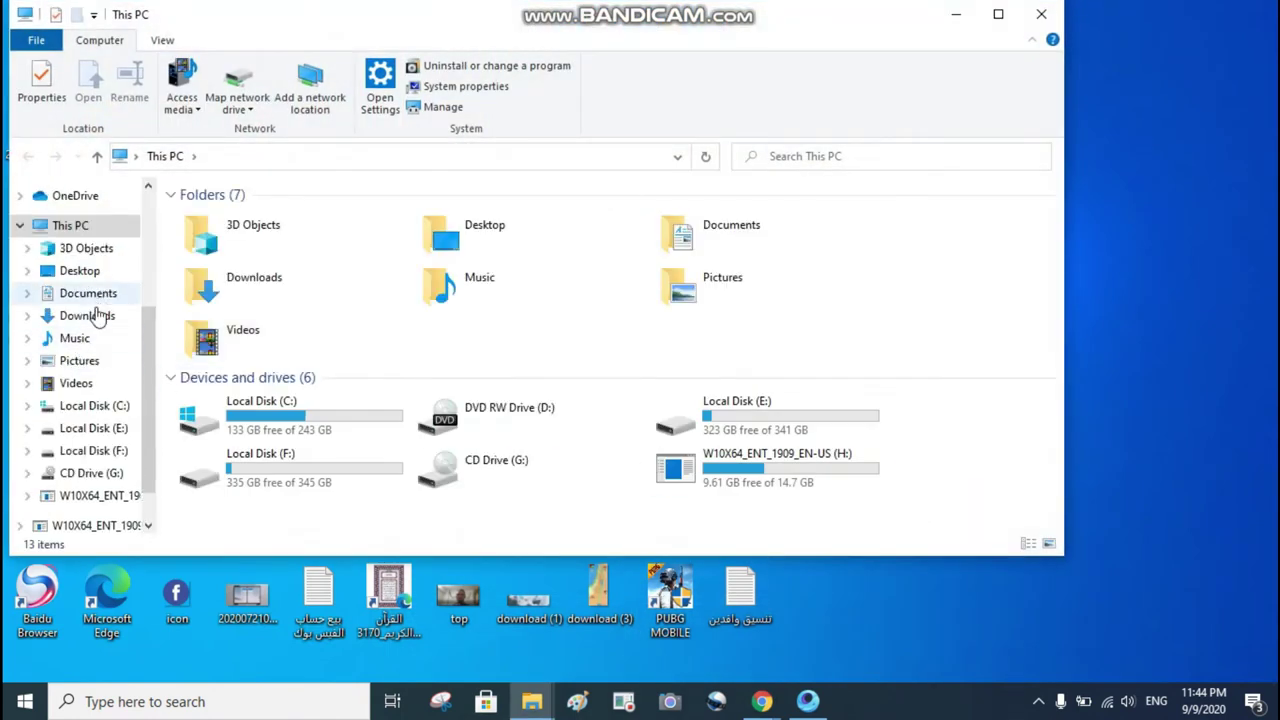
left_click(95, 317)
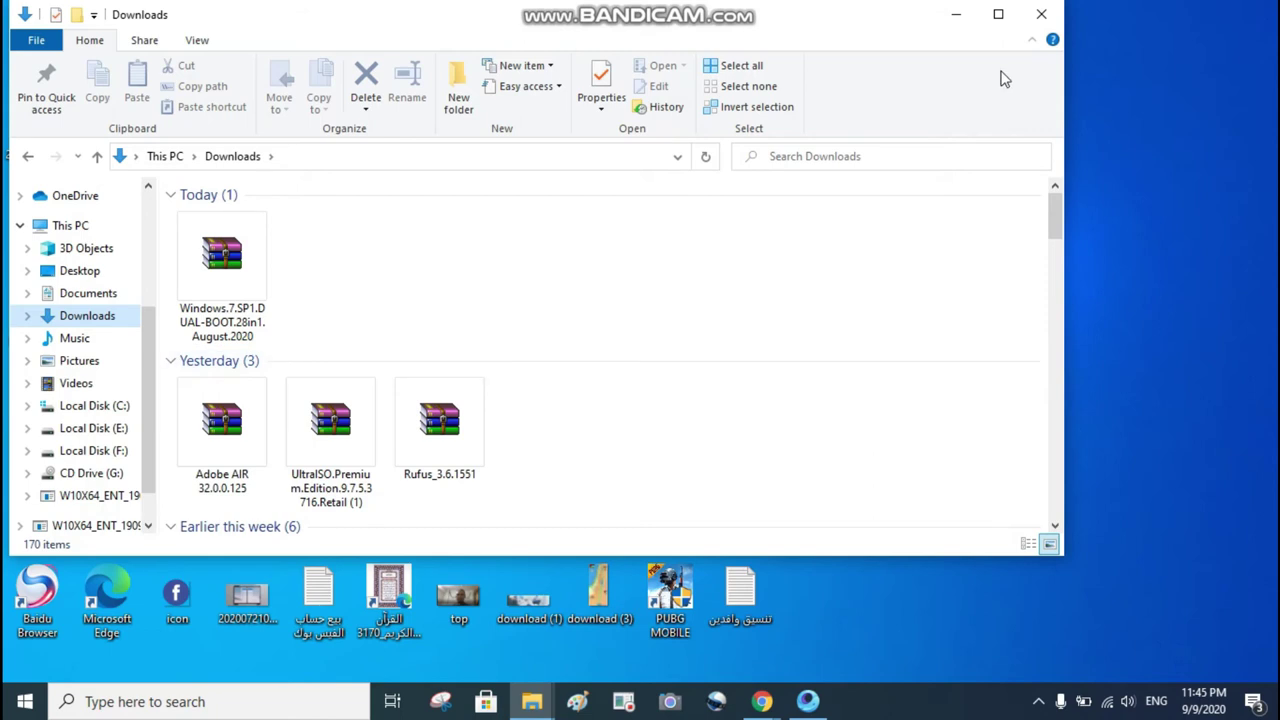
- Run Rufus 3.6.1551.exe from the Rufus_3.6.1551 archive, minimize WinRAR and bring the Downloads window back to the front
left_click(440, 440)
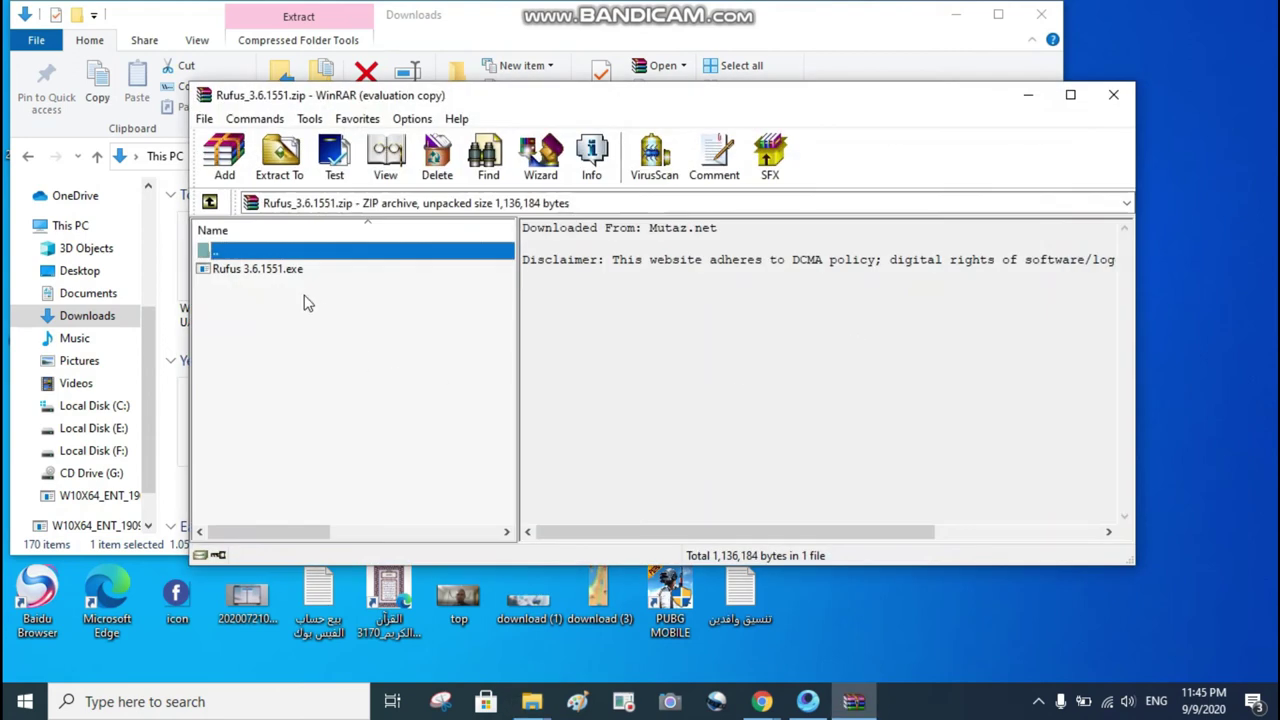
double_click(279, 270)
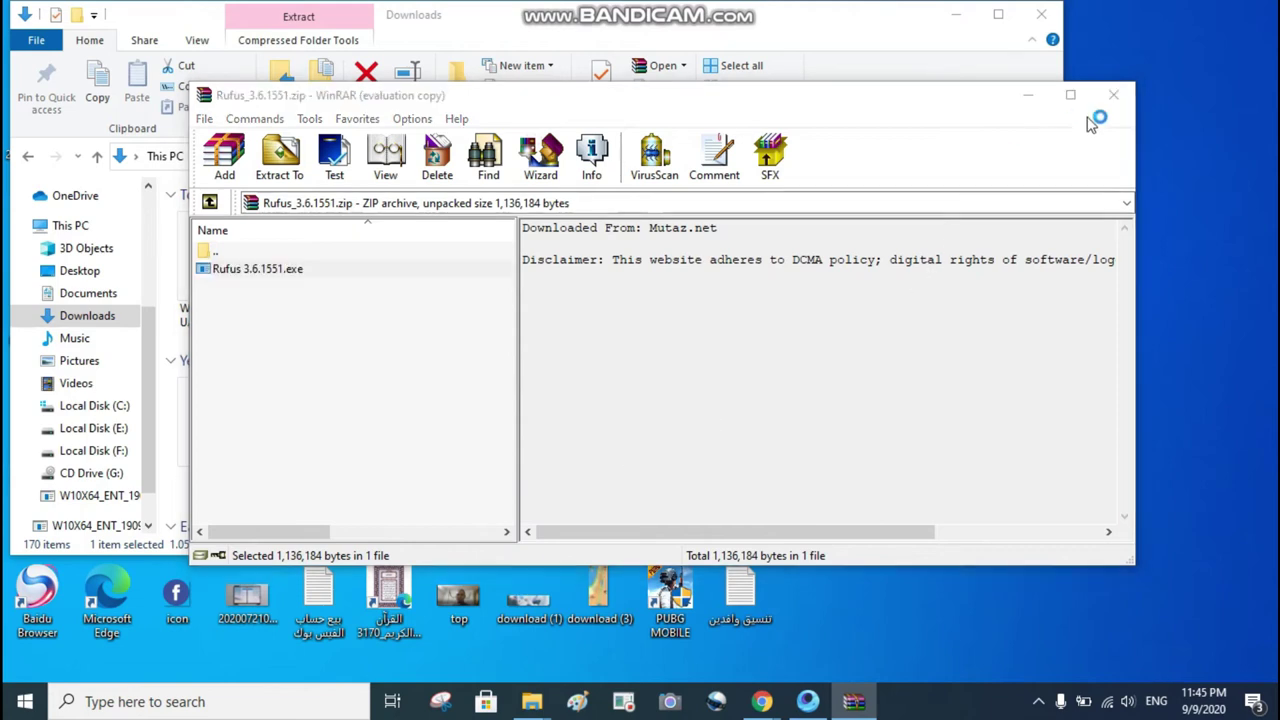
left_click(1028, 94)
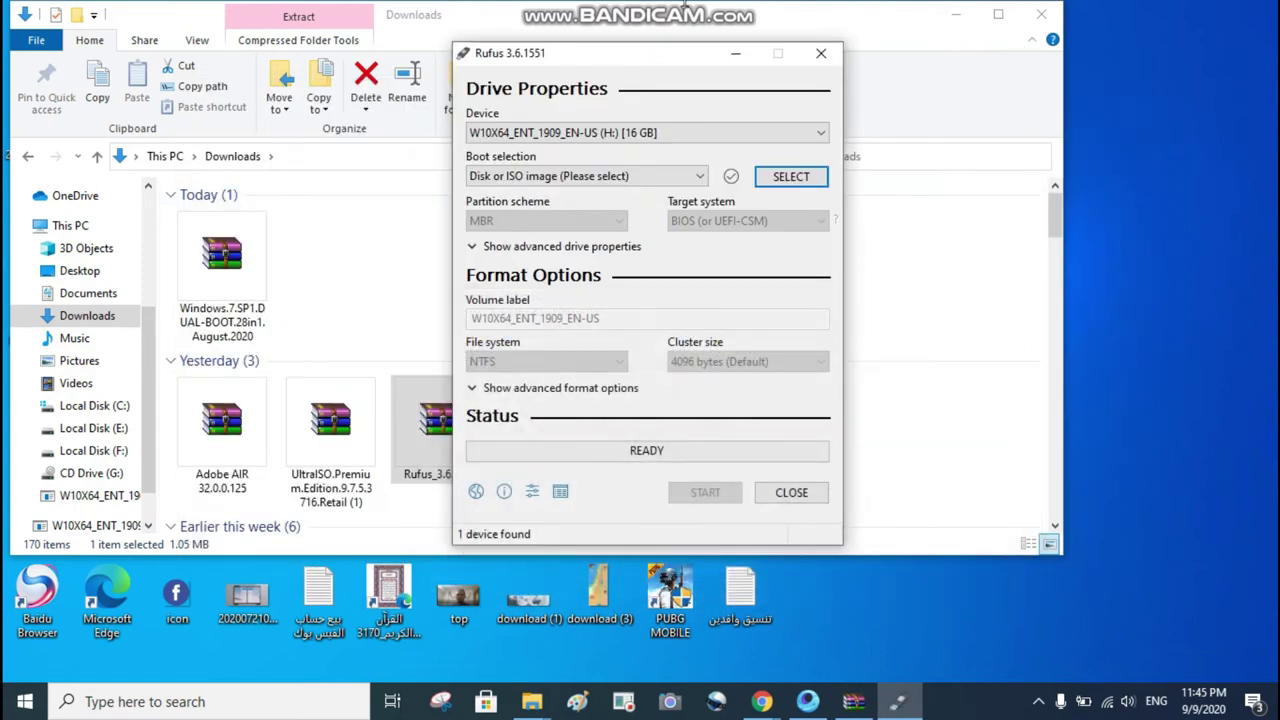
left_click(645, 22)
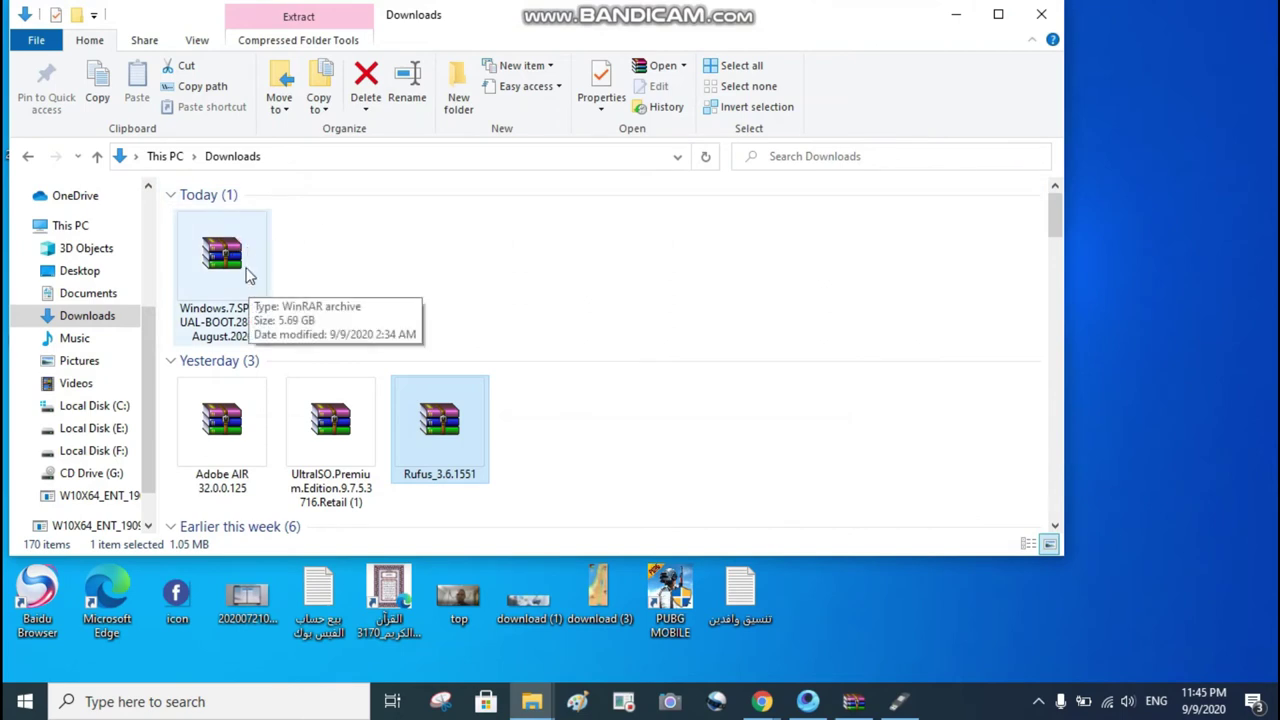
- View the extraction options for the Windows.7.SP1.DUAL-BOOT.28in1.August.2020 archive and dismiss them without extracting
double_click(226, 255)
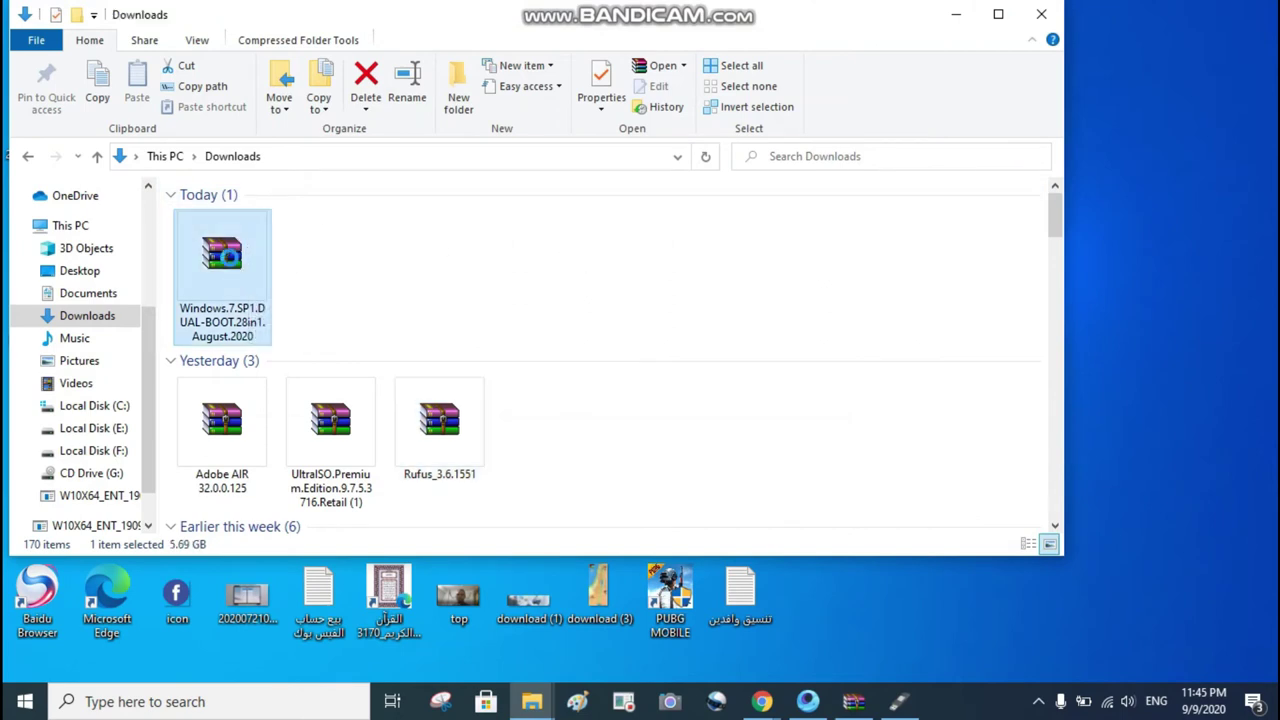
right_click(228, 257)
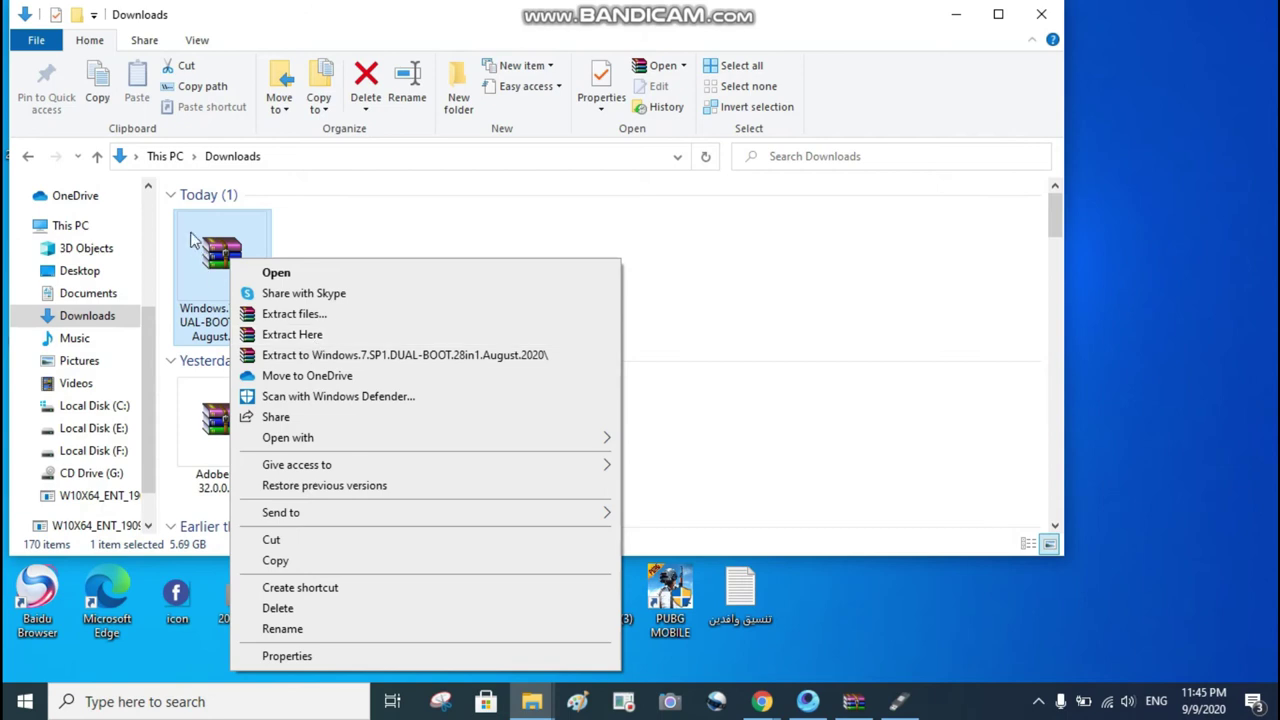
left_click(784, 288)
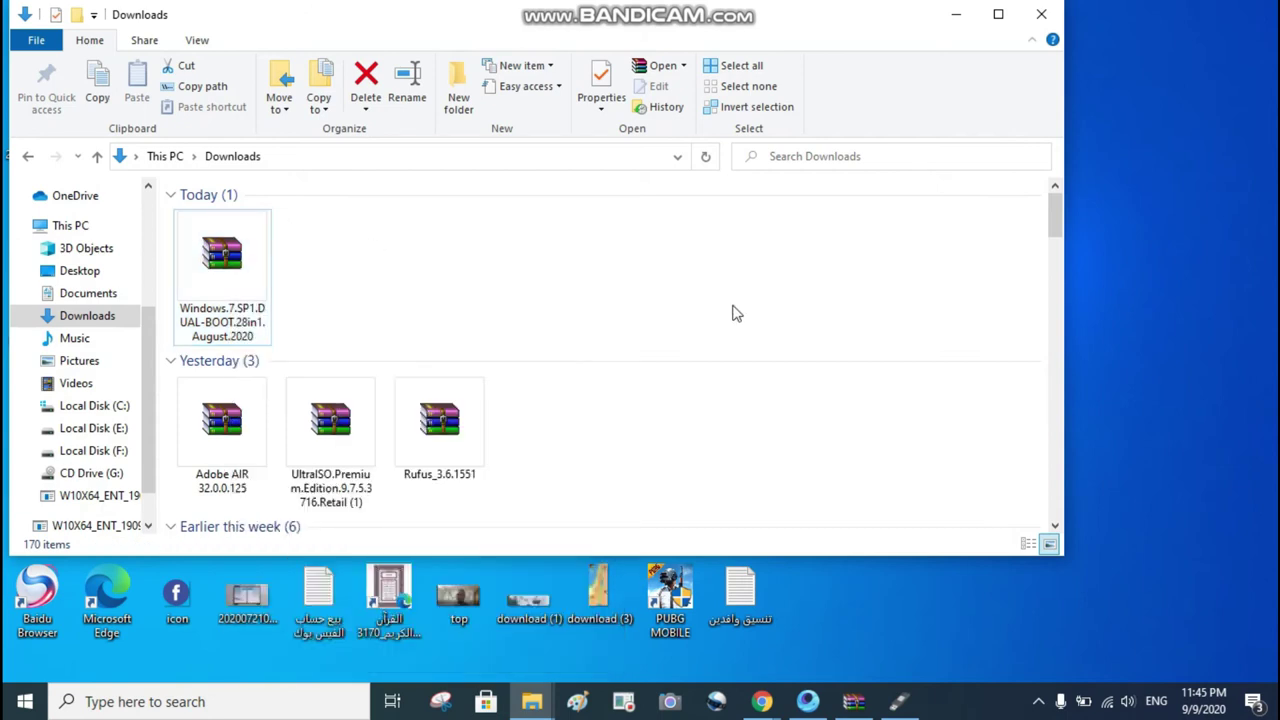
- Locate the extracted Windows 7 disc image among last month's files in the Downloads folder
scroll(803, 308, "down", 8)
scroll(803, 308, "up", 1)
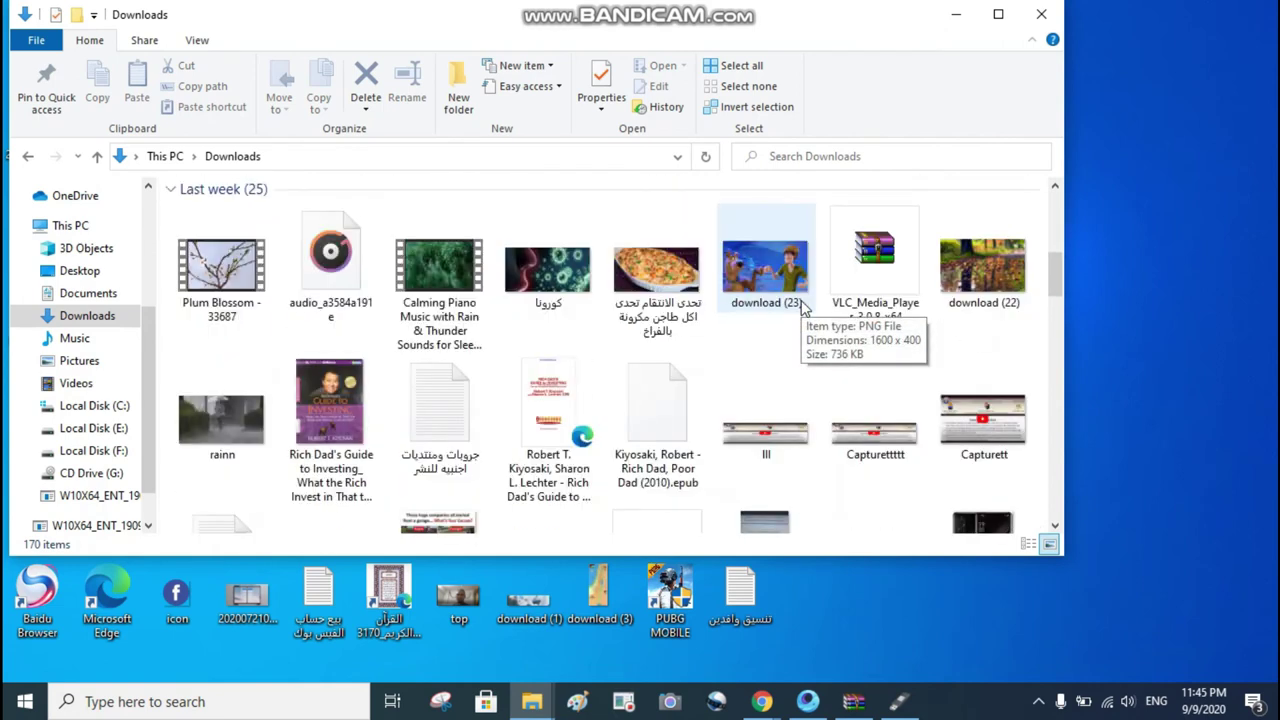
scroll(755, 315, "down", 2)
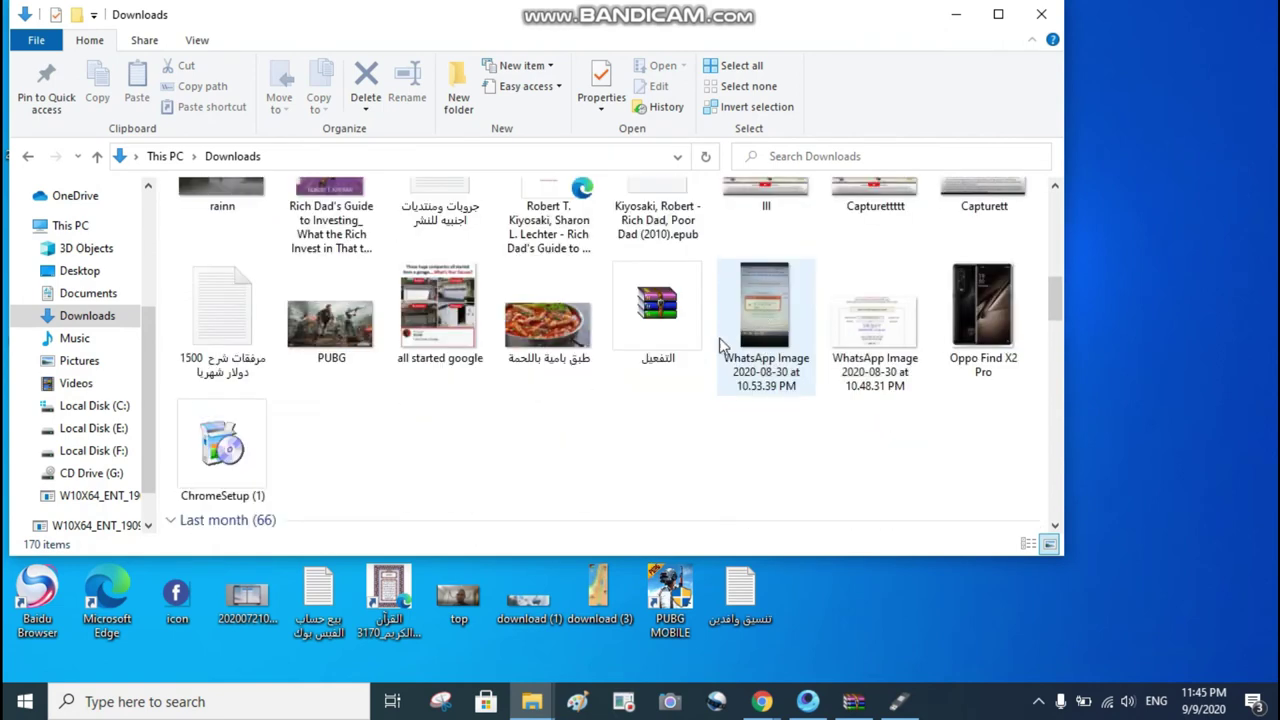
scroll(605, 412, "down", 3)
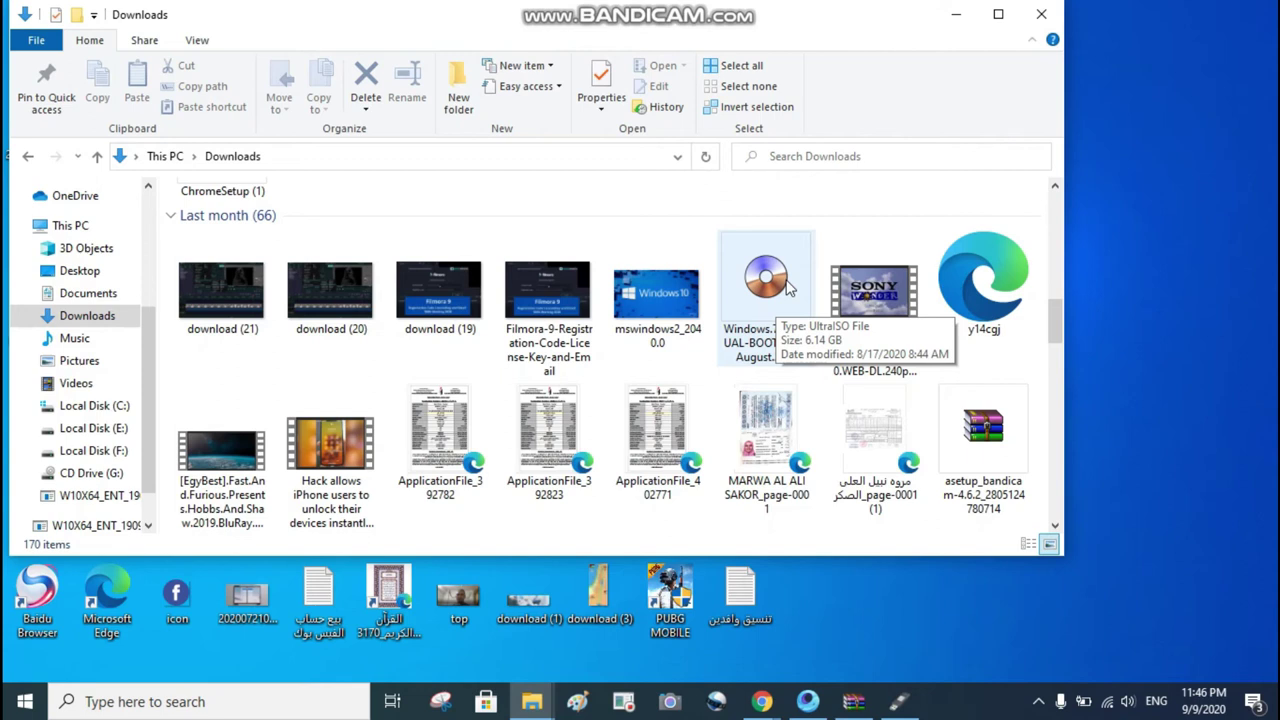
- Switch to Rufus and keep the W10X64_ENT_1909_EN-US (H:) drive as the device, with Disk or ISO image as the boot selection
left_click(899, 701)
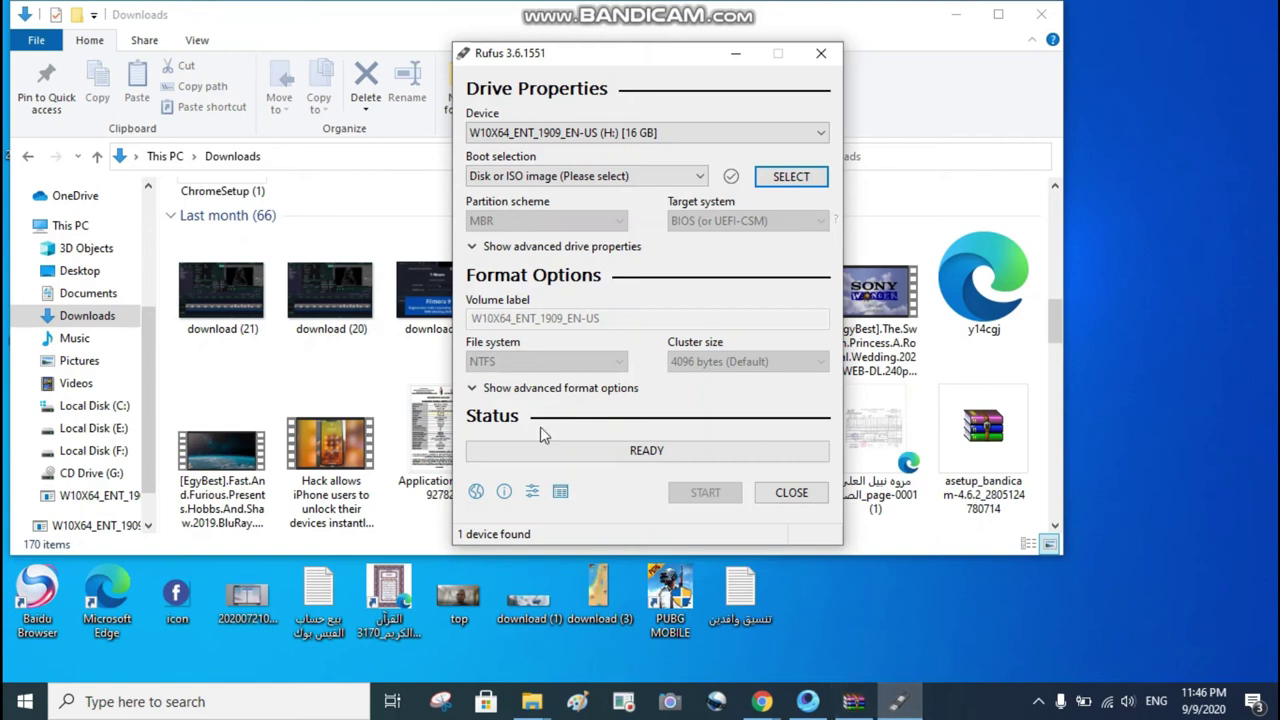
left_click(670, 132)
left_click(680, 150)
left_click(737, 135)
left_click(676, 138)
left_click(670, 178)
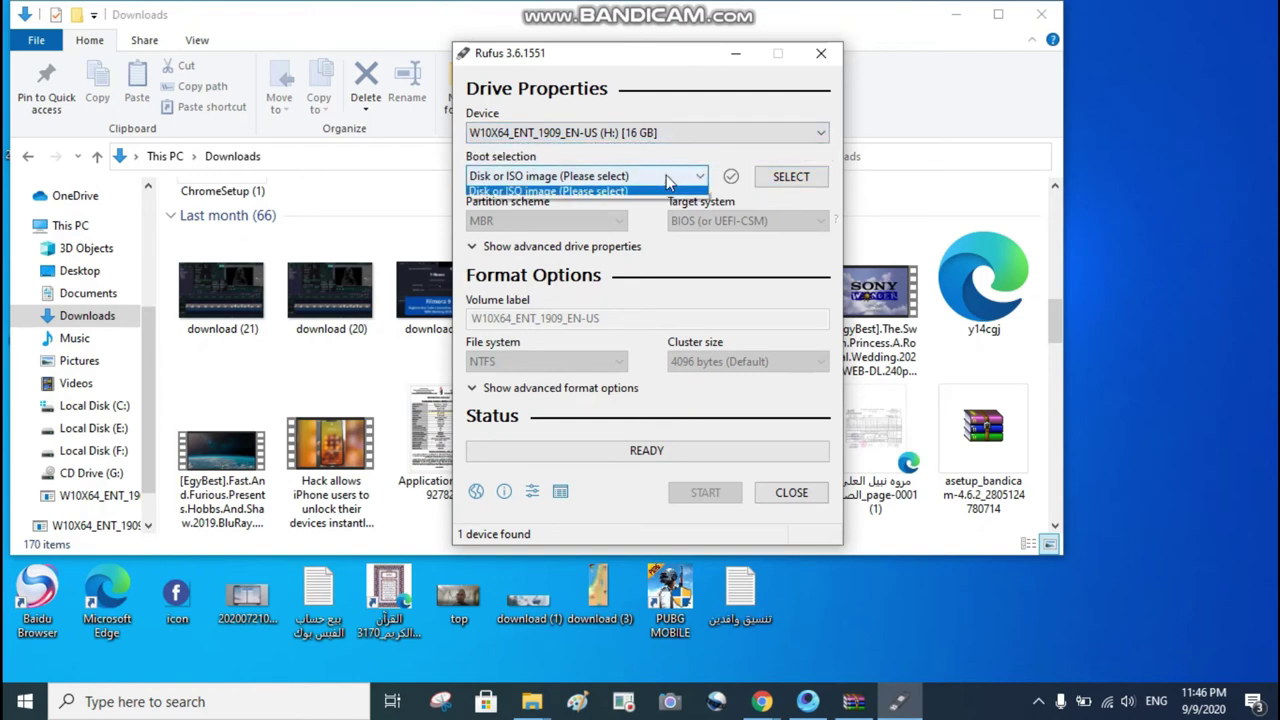
left_click(724, 114)
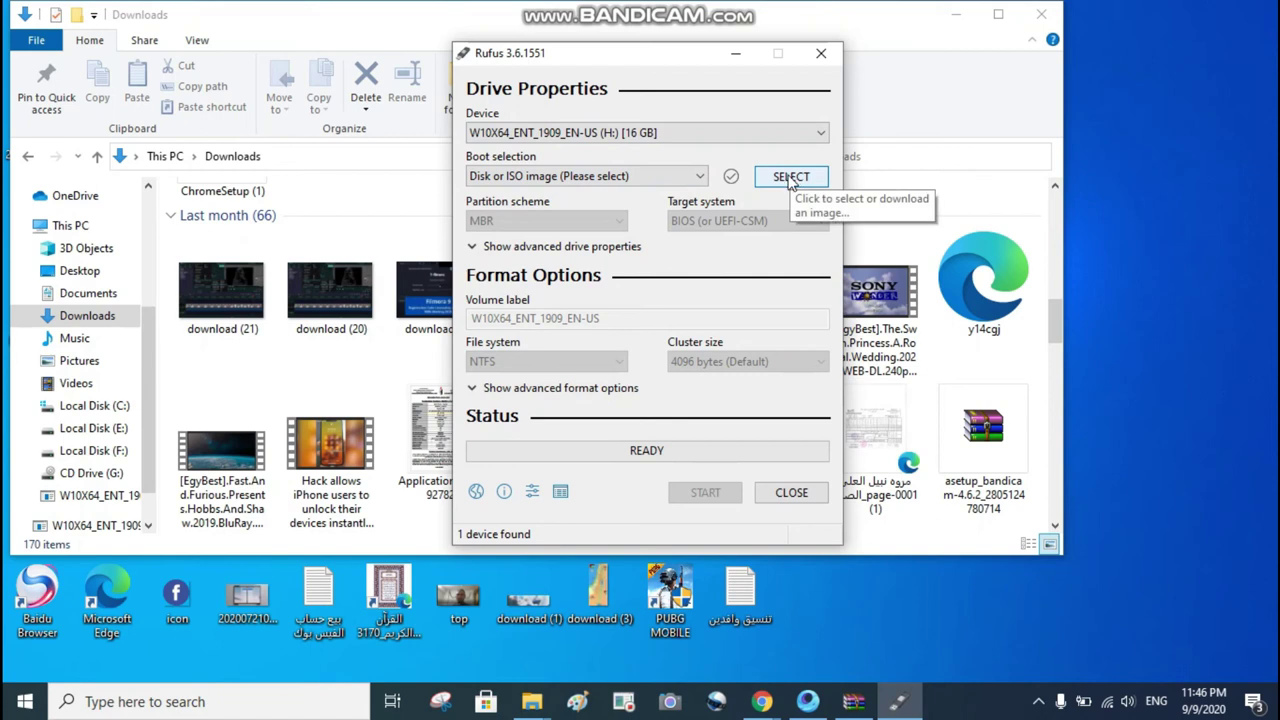
- Load the Windows.7.SP1.DUAL-BOOT.28in1.August.2020 disc image from the Downloads folder as the boot image
left_click(790, 178)
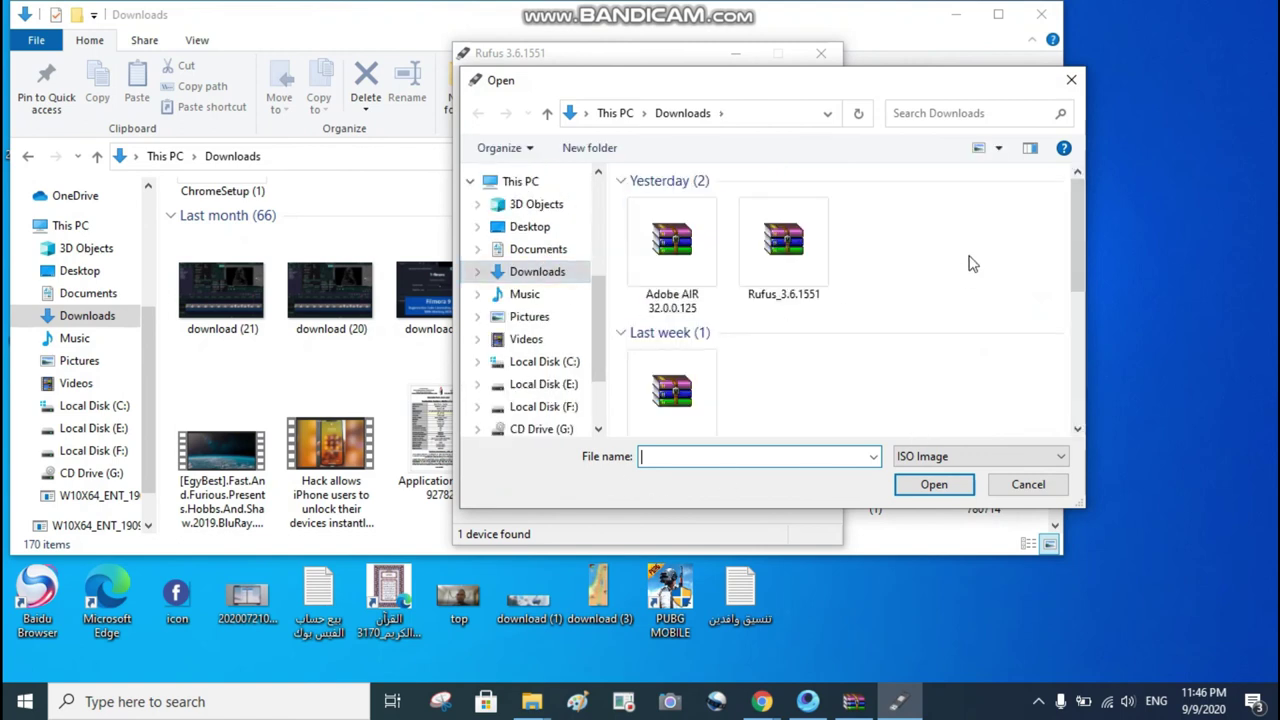
scroll(970, 263, "down", 1)
scroll(970, 263, "down", 3)
scroll(895, 260, "up", 1)
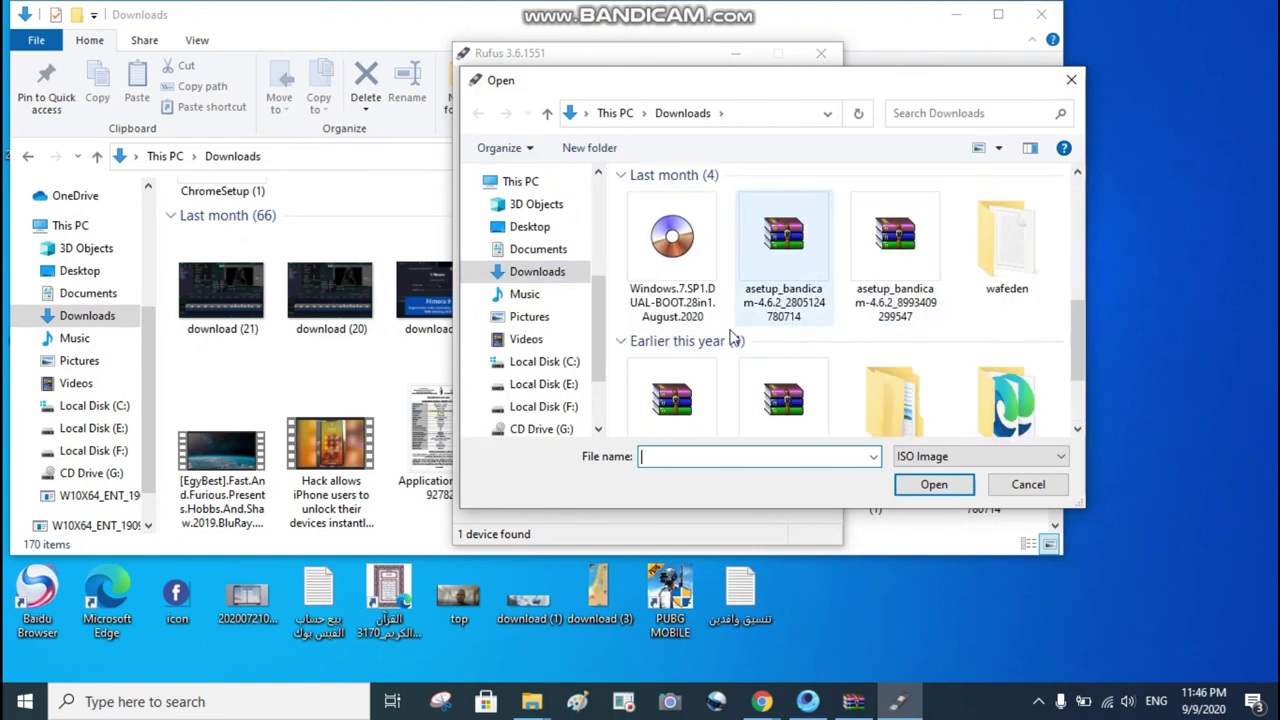
left_click(672, 272)
left_click(934, 484)
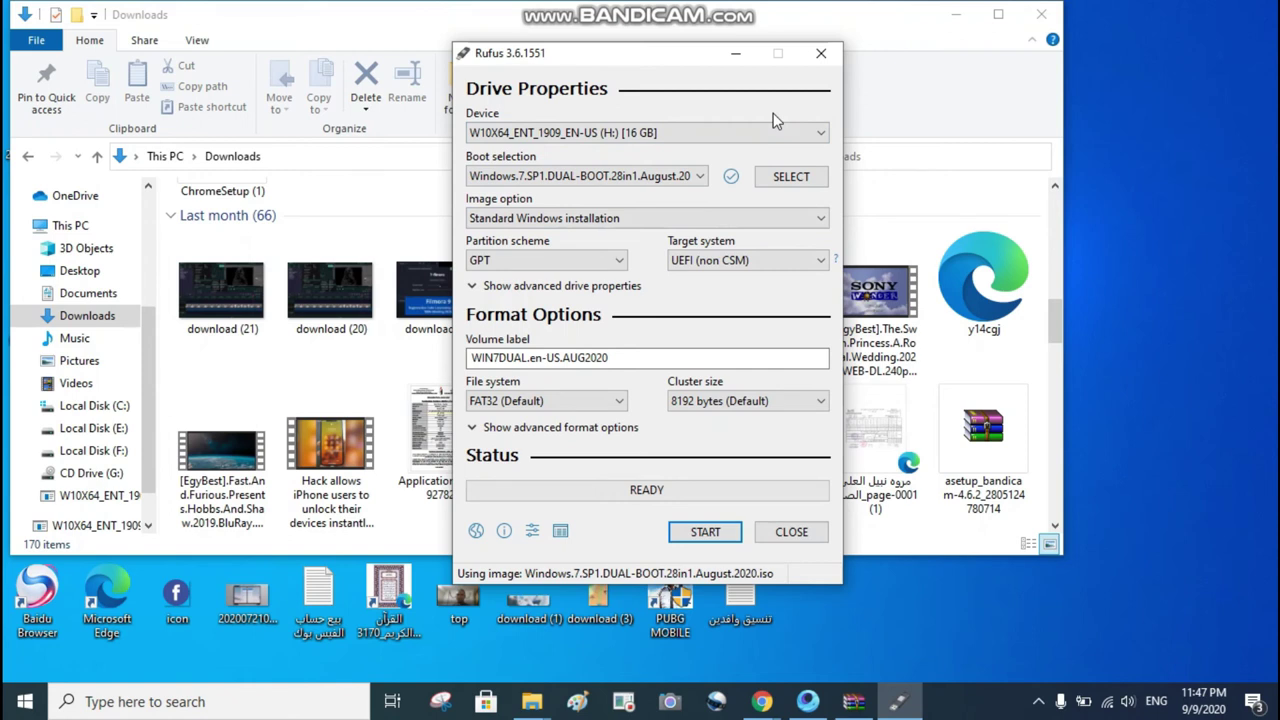
- Review the available image options and file systems, keeping Standard Windows installation and FAT32 (Default)
left_click(724, 218)
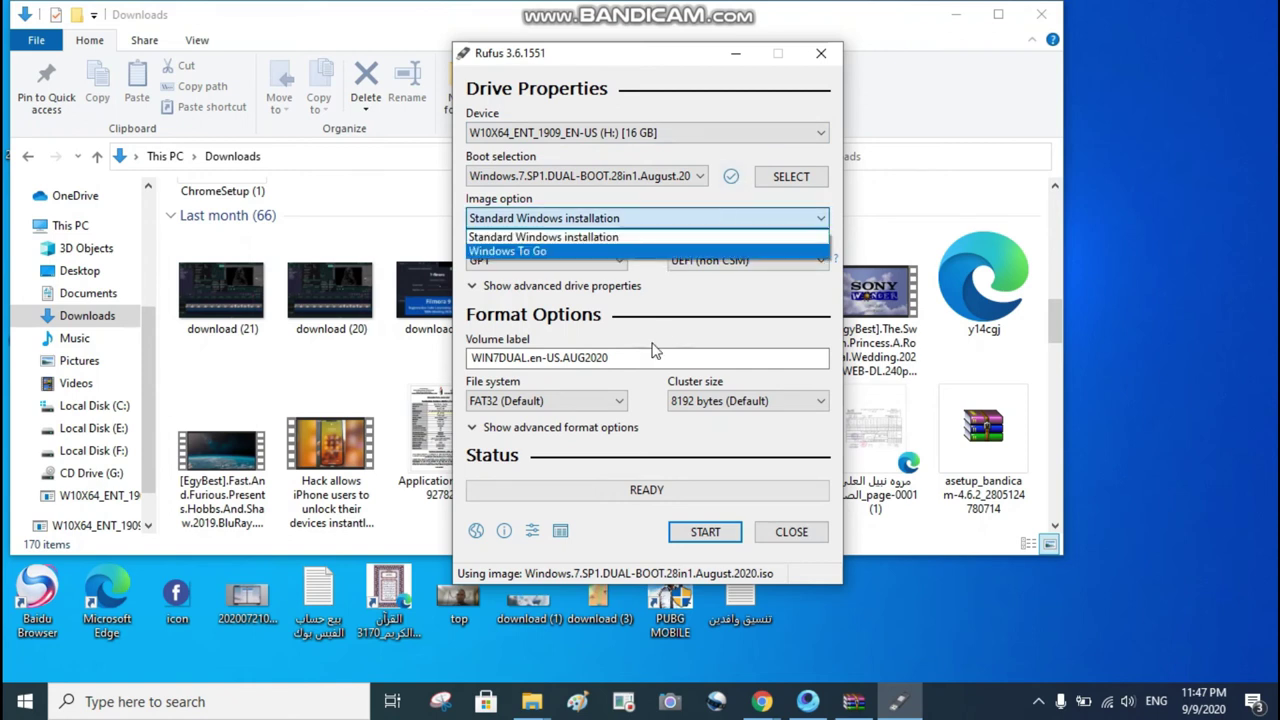
left_click(678, 308)
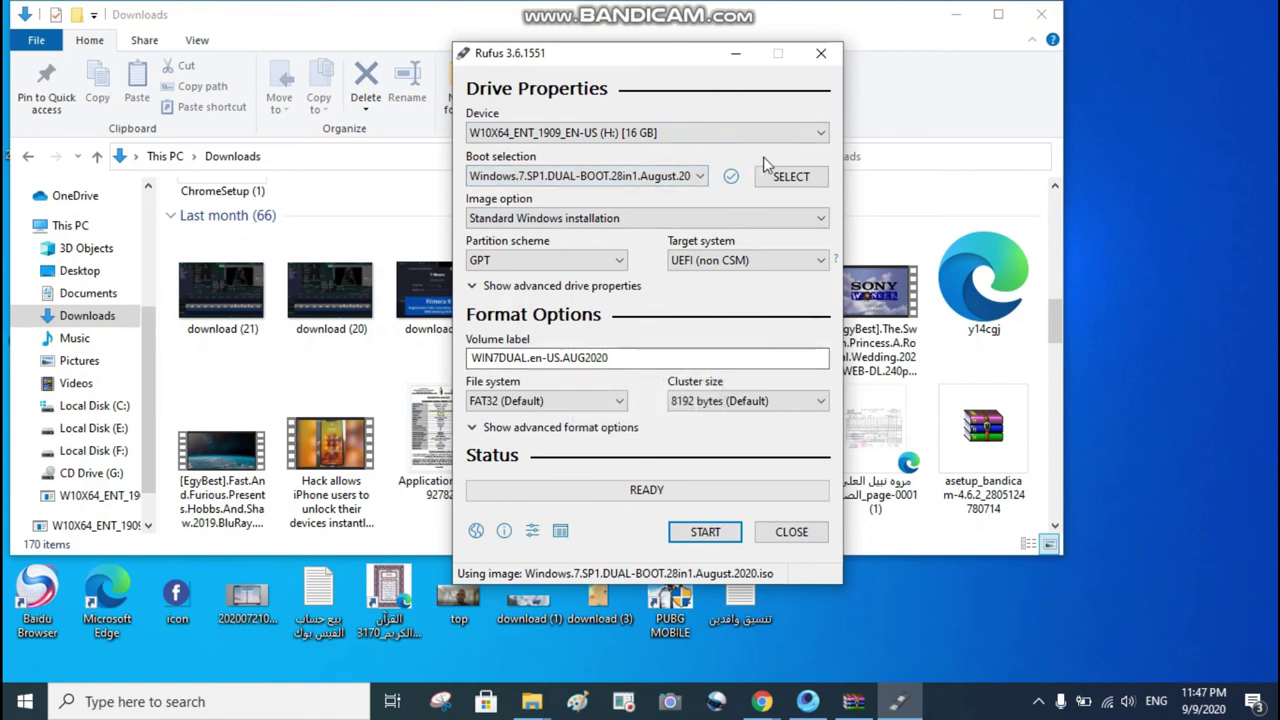
left_click(610, 401)
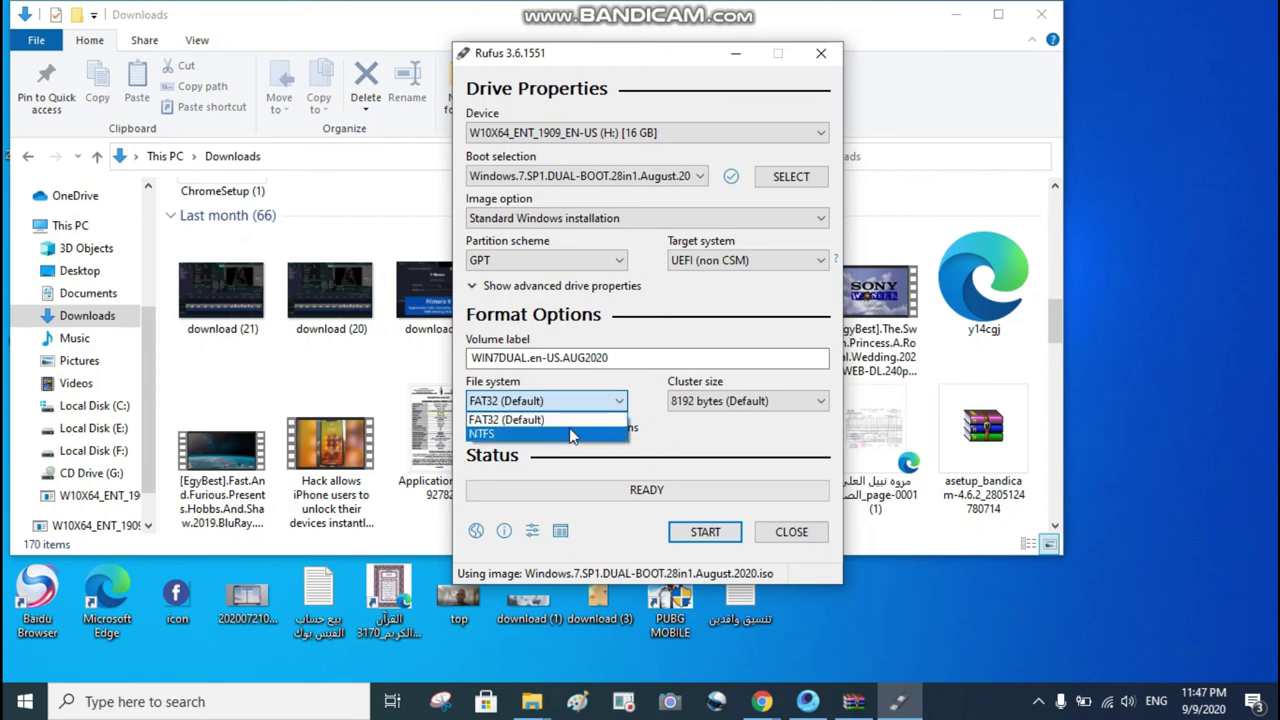
left_click(718, 452)
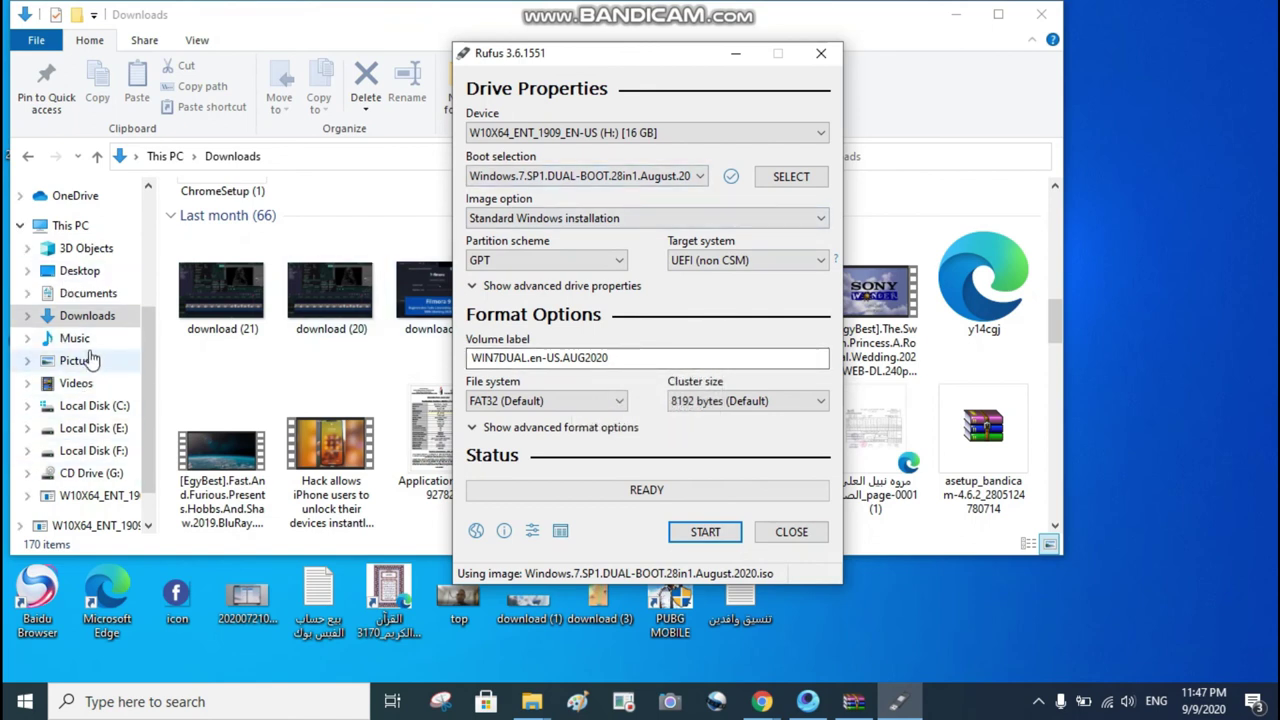
- Check the USB drive under This PC in File Explorer, and close both Rufus and the Rufus_3.6.1551 archive window
left_click(97, 158)
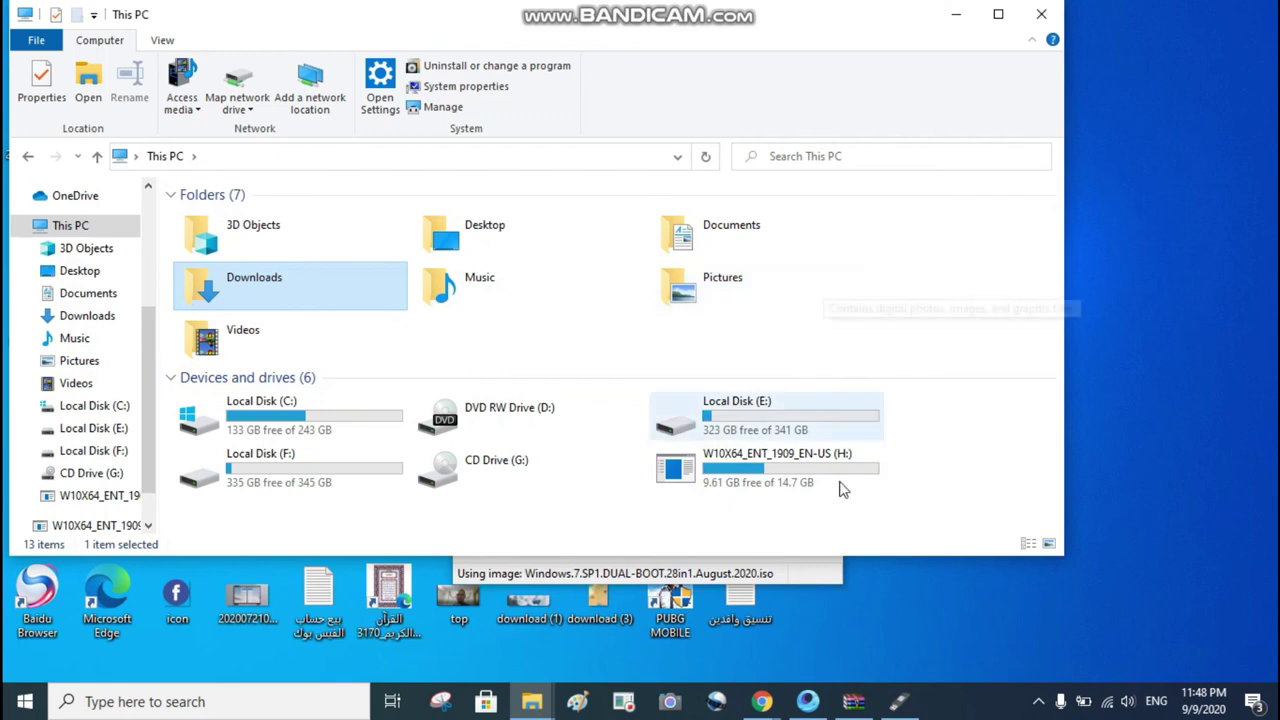
left_click(899, 701)
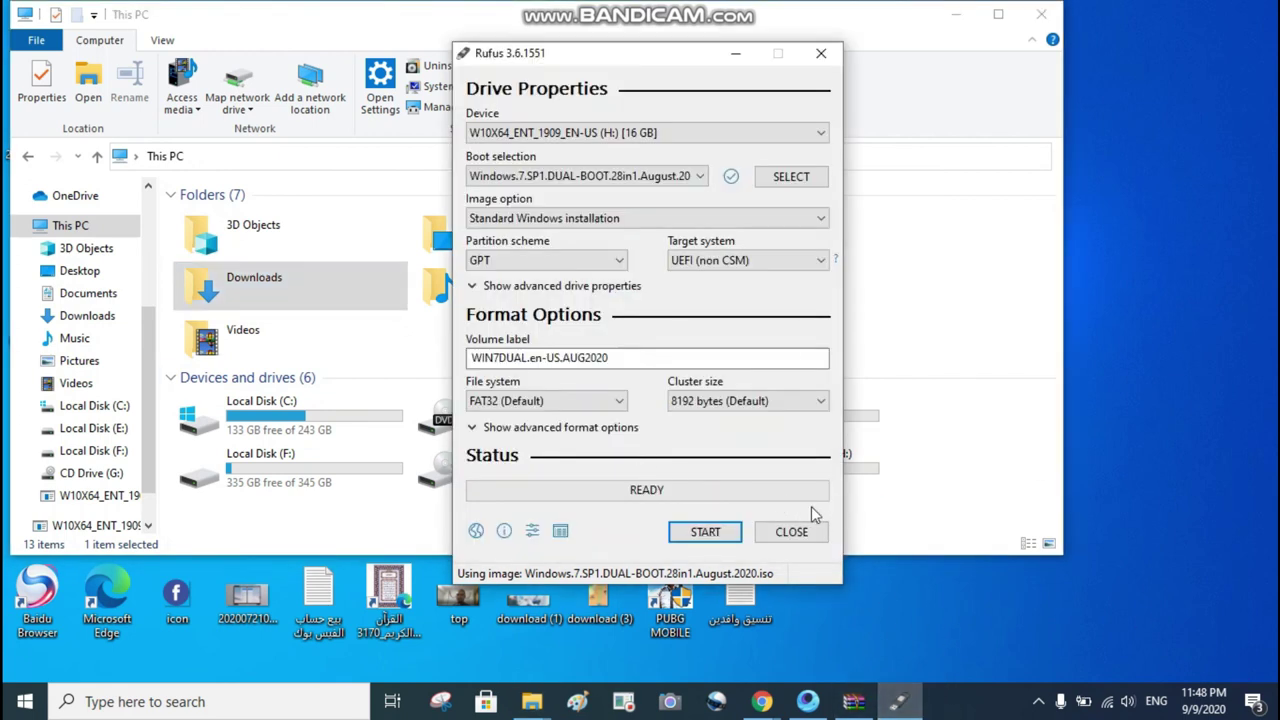
left_click(797, 536)
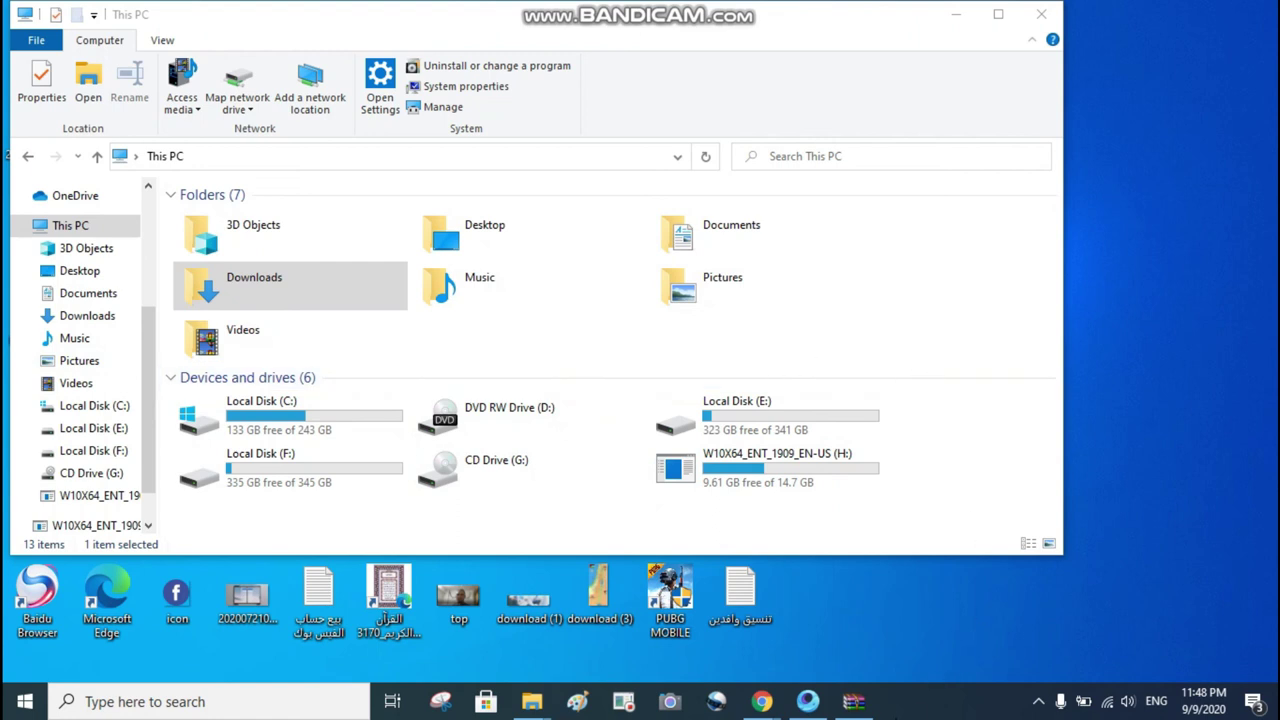
left_click(853, 701)
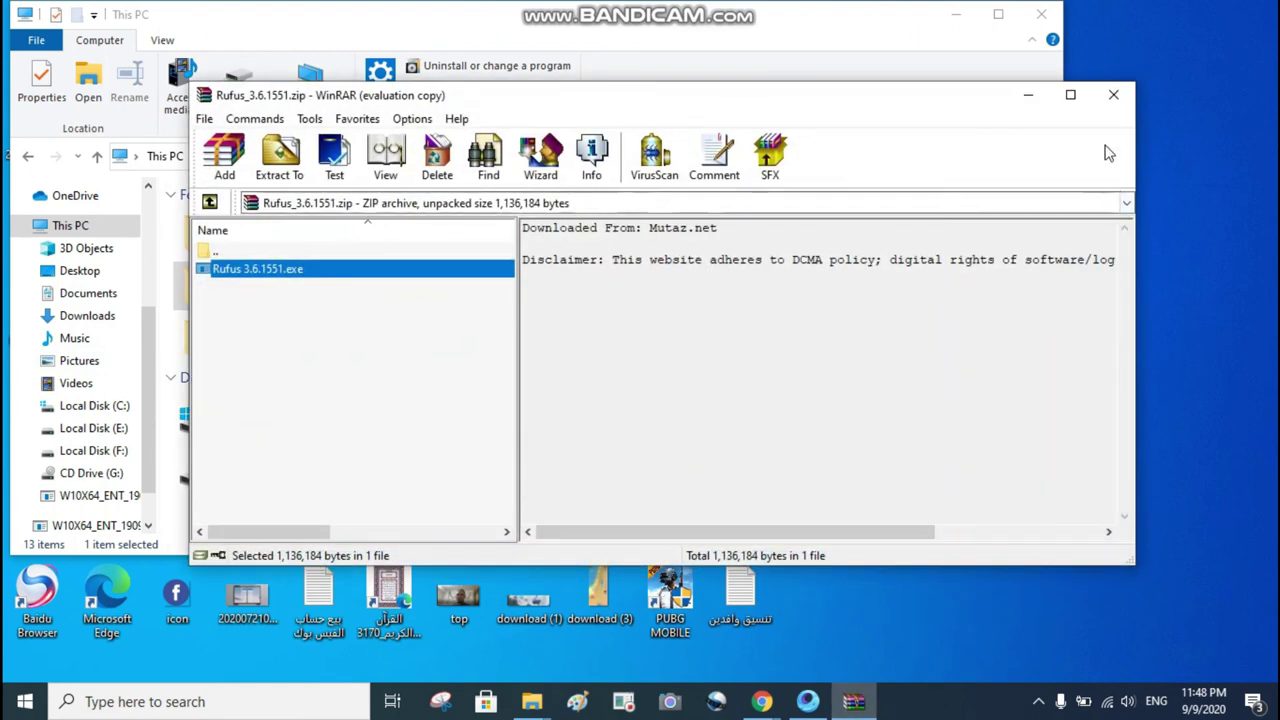
left_click(1113, 94)
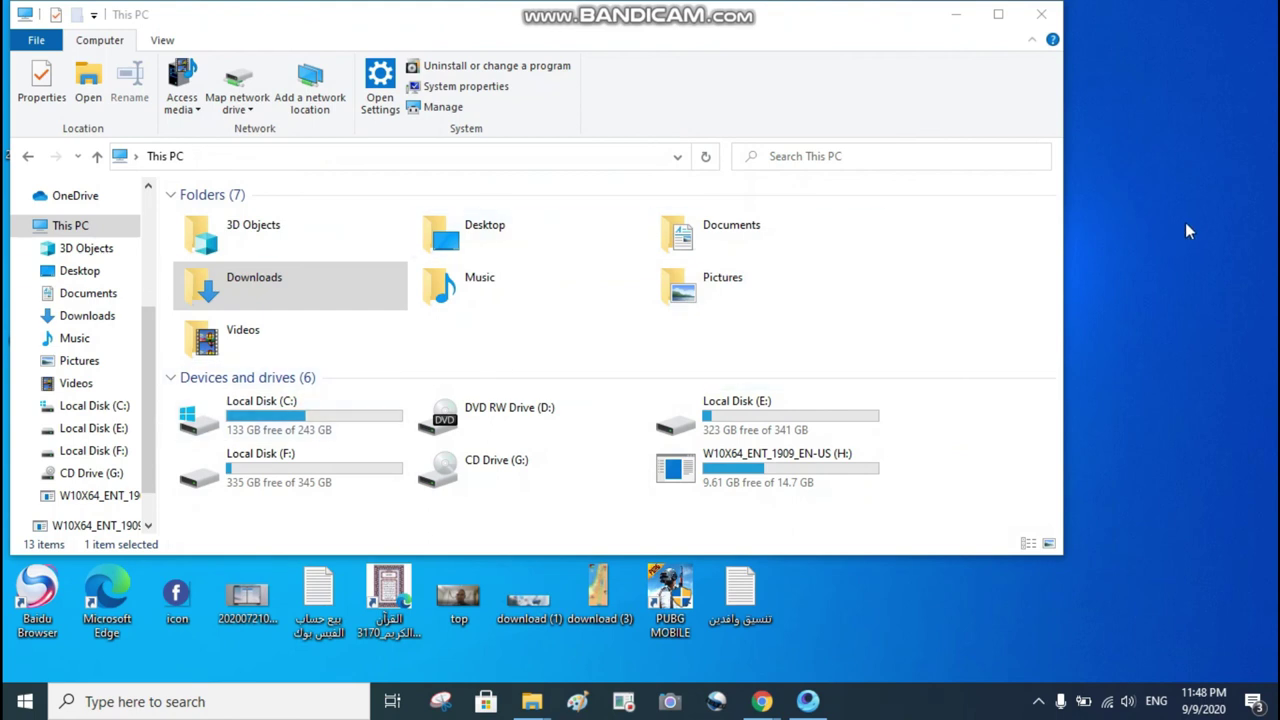